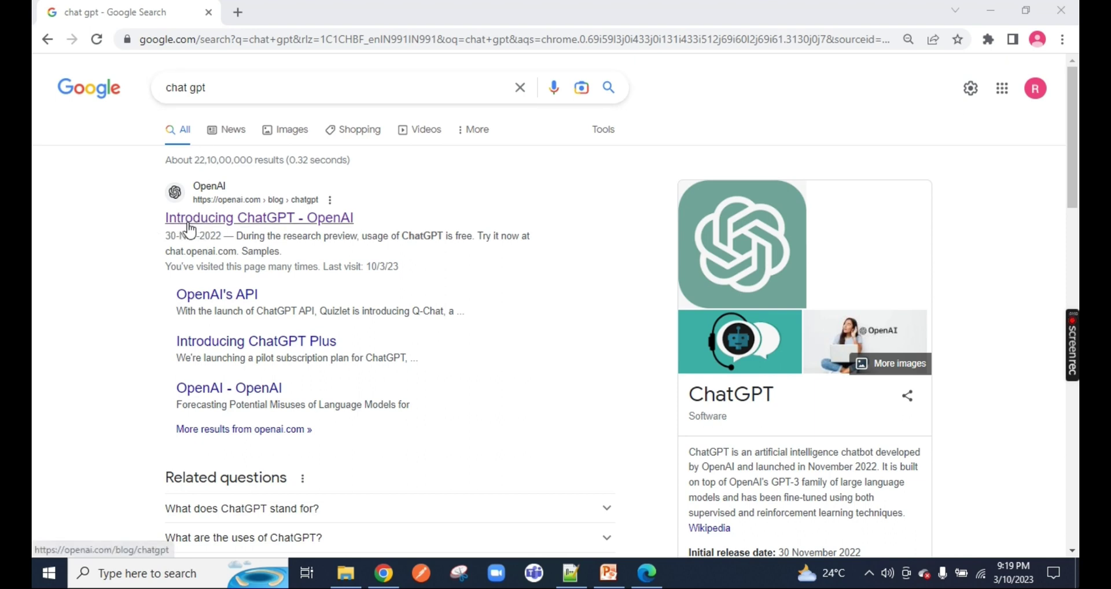
Step: Open OpenAI's 'Introducing ChatGPT' page from the Google results and scroll to the Try ChatGPT link
ctrl+click(238, 219)
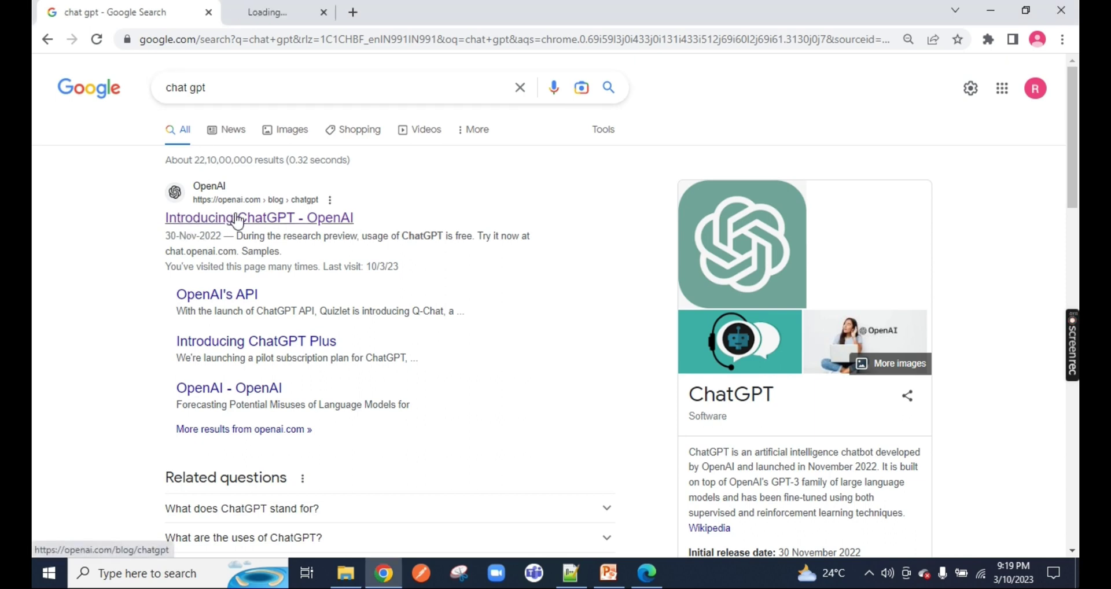
click(255, 12)
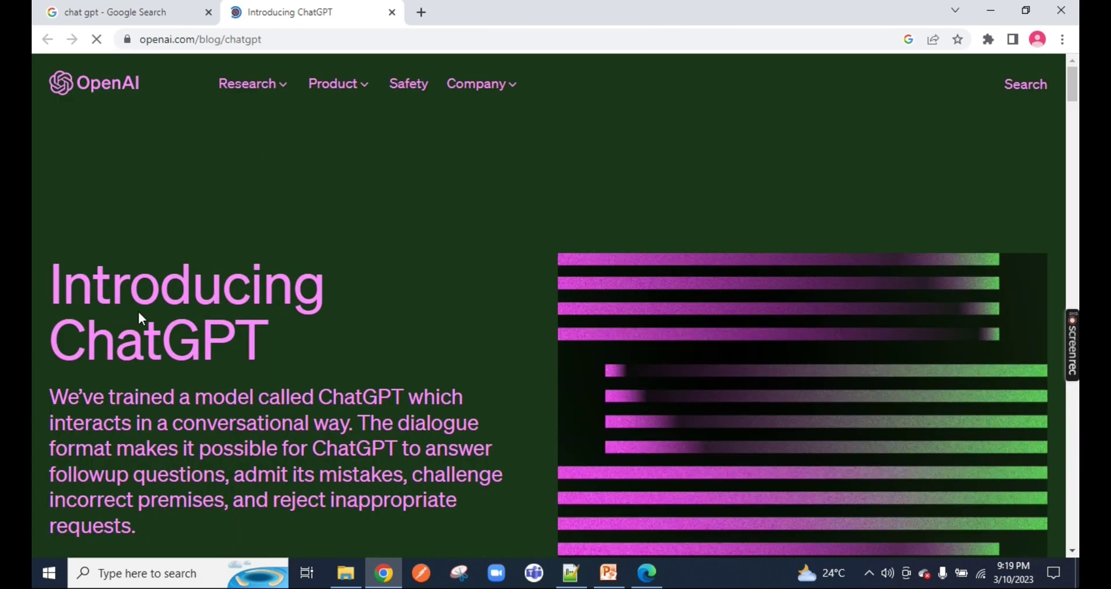
scroll(285, 299, down, 5)
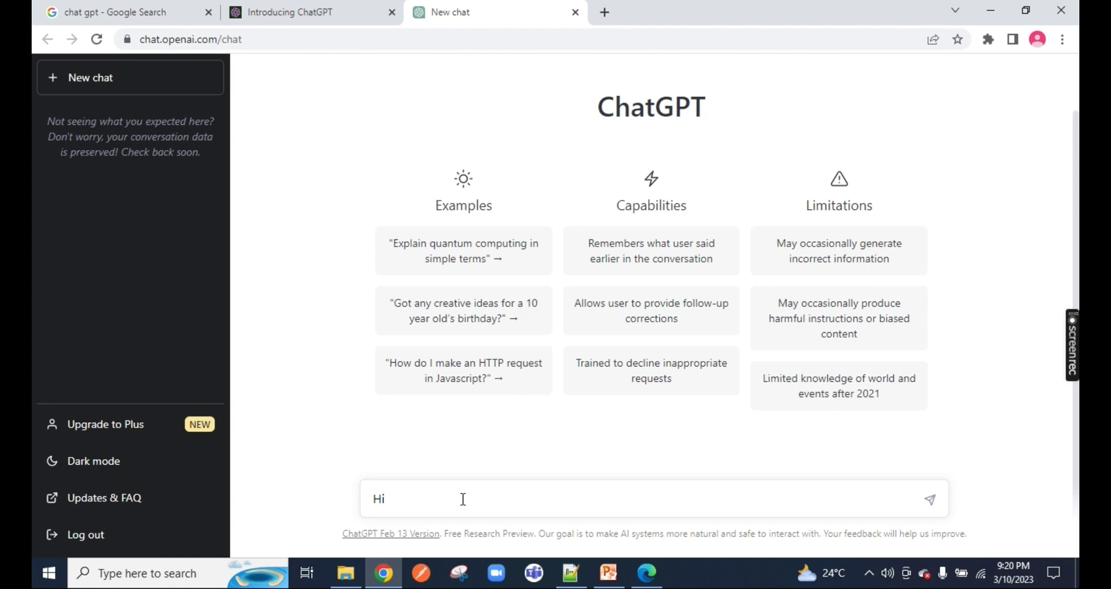
Step: Send 'Hi' to ChatGPT and get the reply 'Hello! How can I assist you today?'
key(Return)
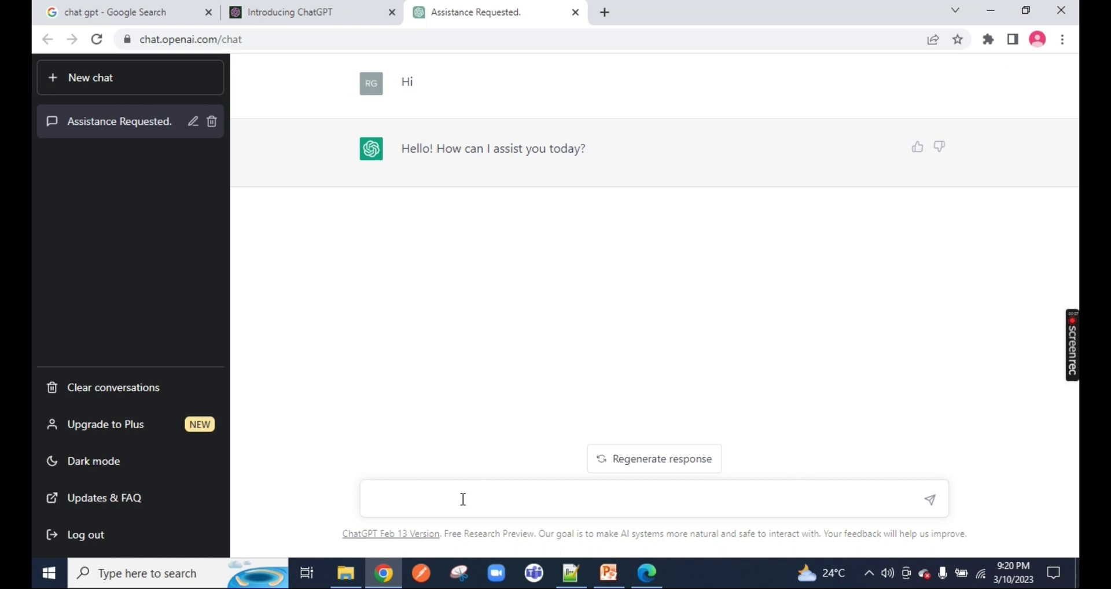
Step: Ask ChatGPT to 'Write the cover letter of 300 words in servicenow admin and development'
text(Show)
key(ctrl+BackSpace)
text(Write the cover lette)
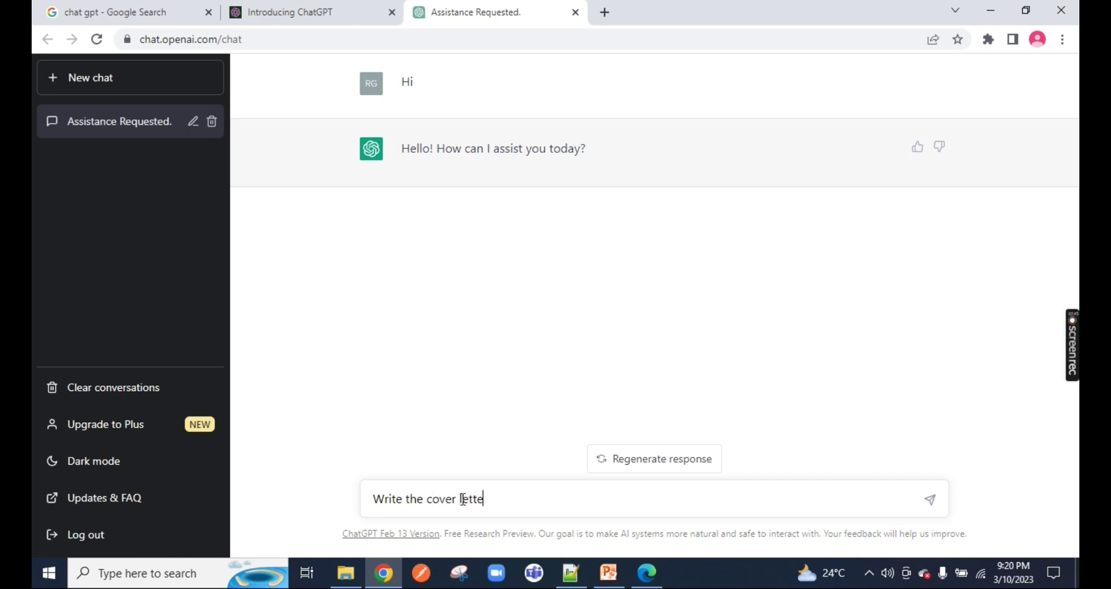
text(r of 300 words in ser)
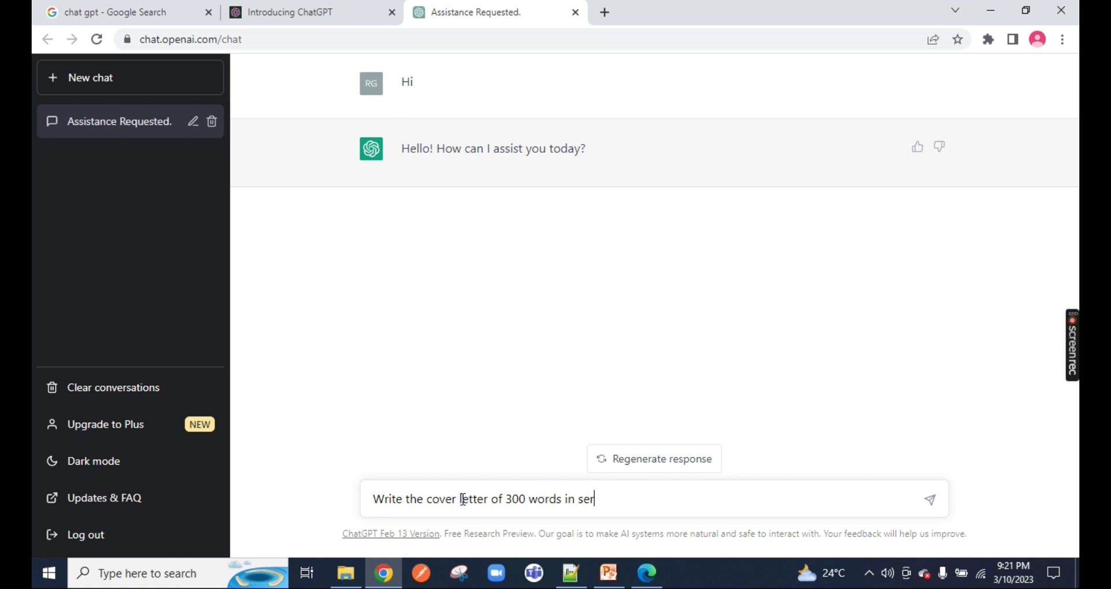
text(vicenow admin and)
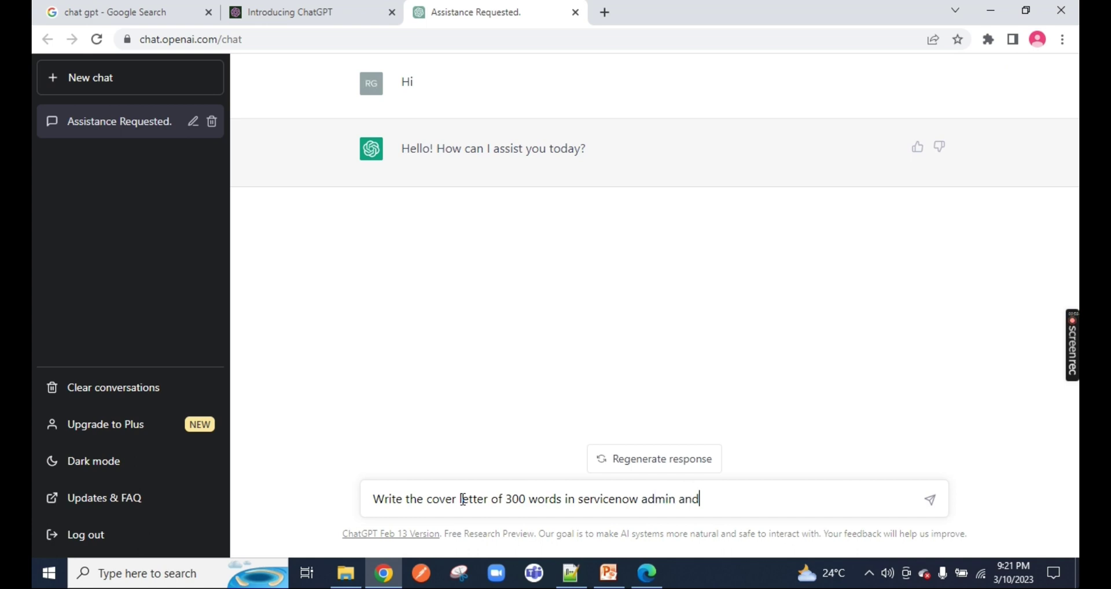
text( developmen)
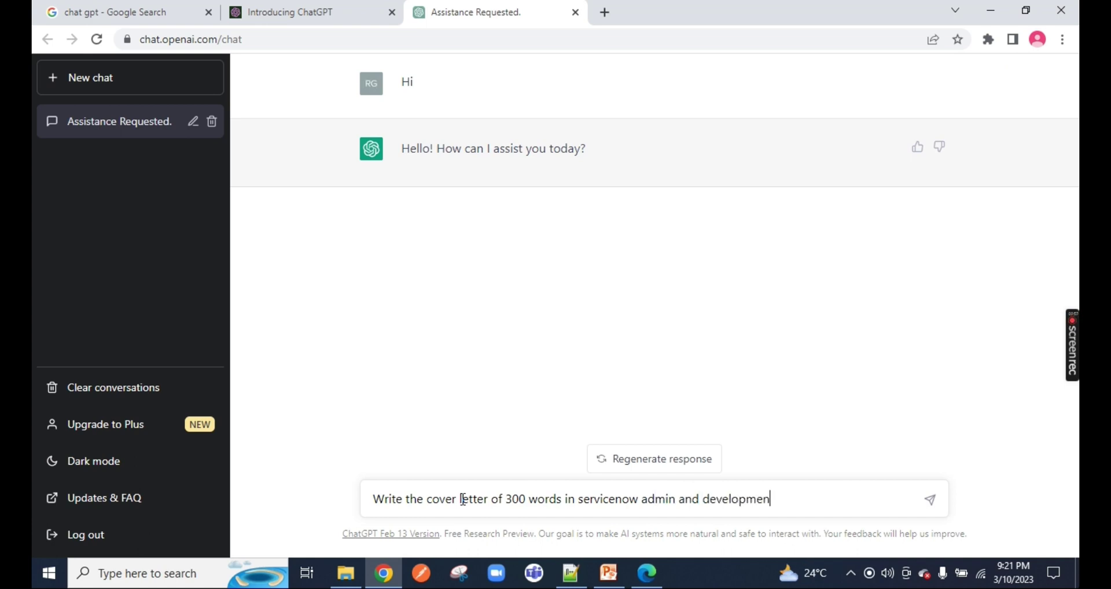
text(t)
key(Return)
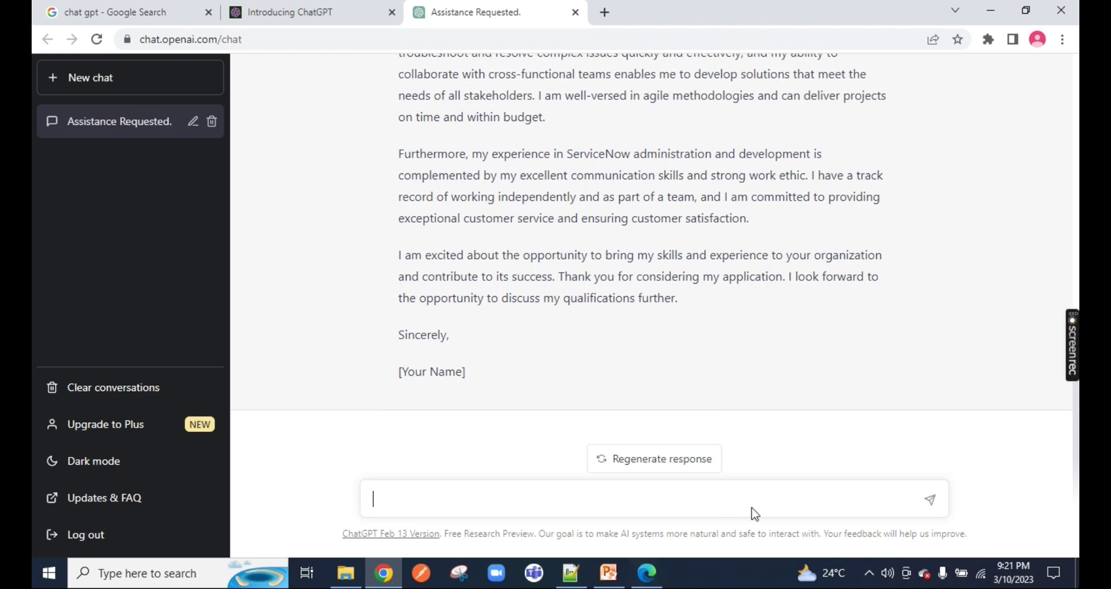
scroll(597, 307, up, 8)
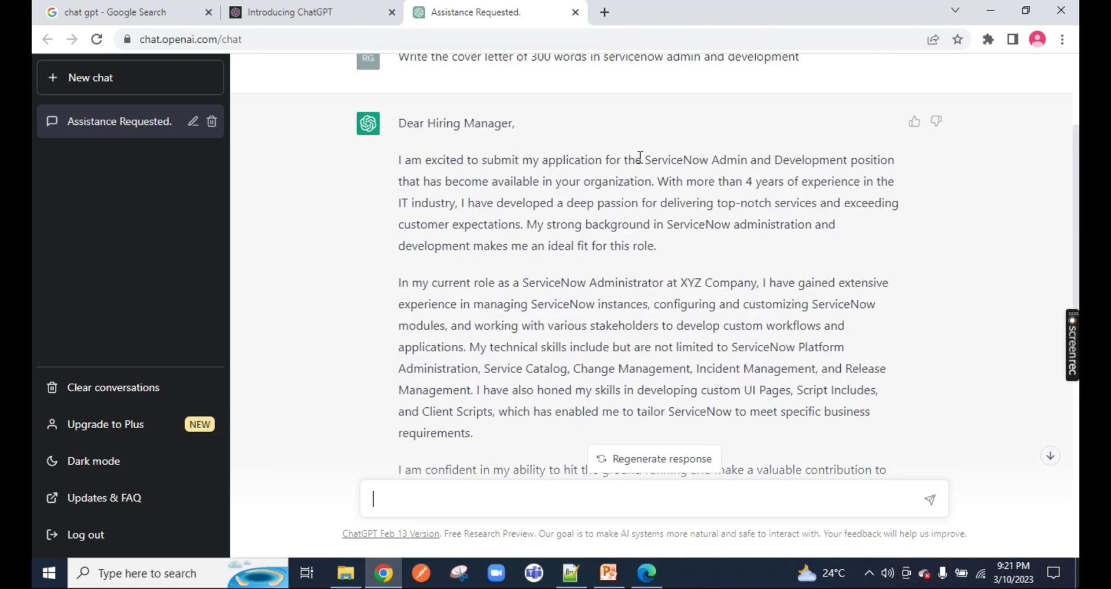
drag(640, 158, 873, 160)
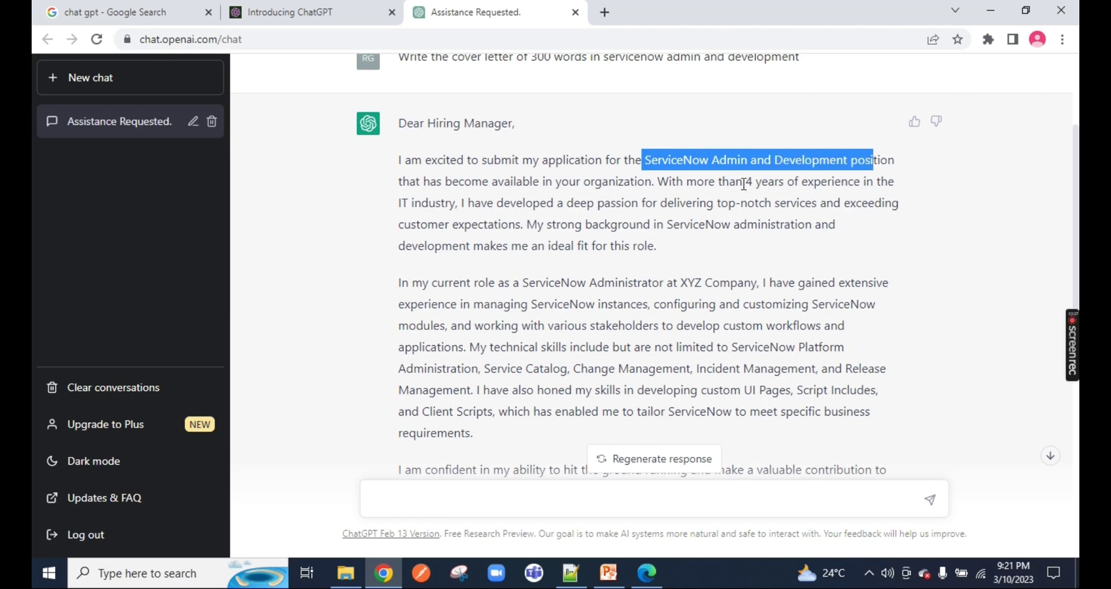
drag(745, 184, 856, 184)
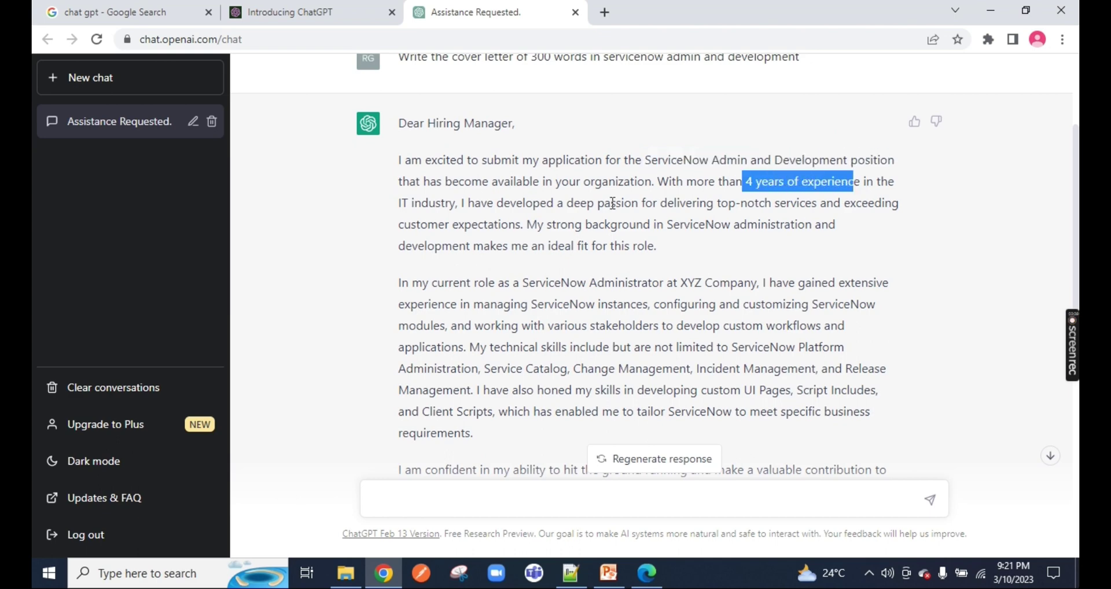
scroll(614, 255, down, 3)
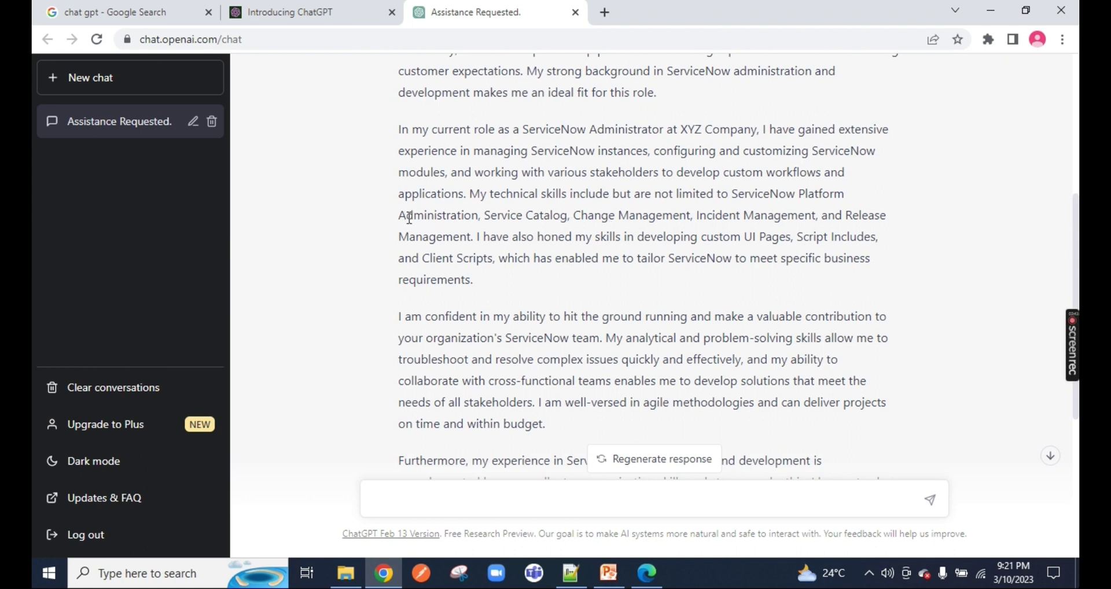
drag(409, 218, 508, 216)
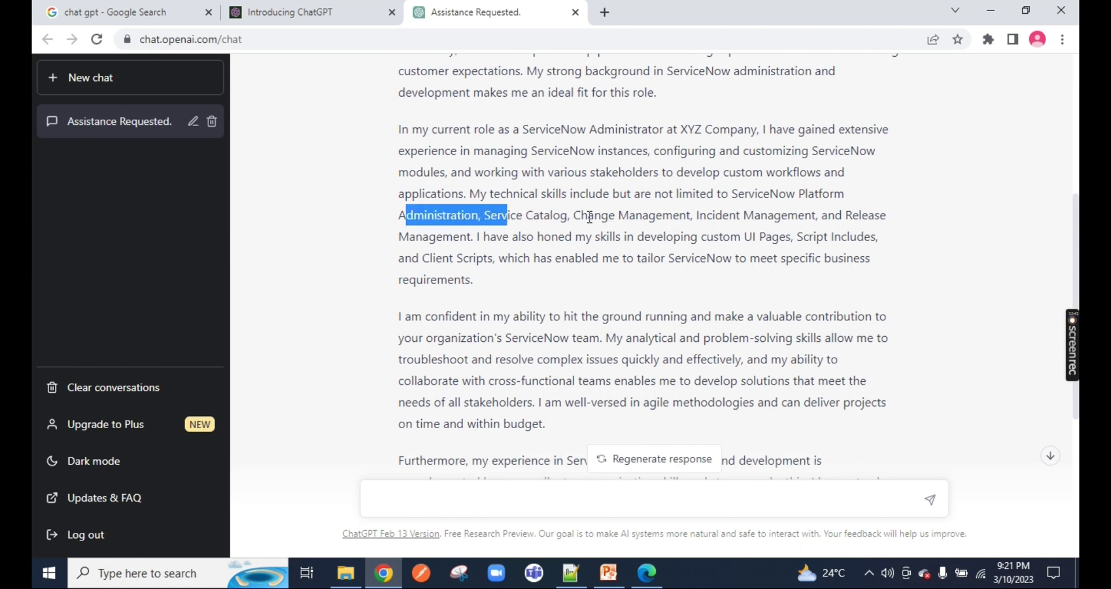
drag(601, 215, 460, 234)
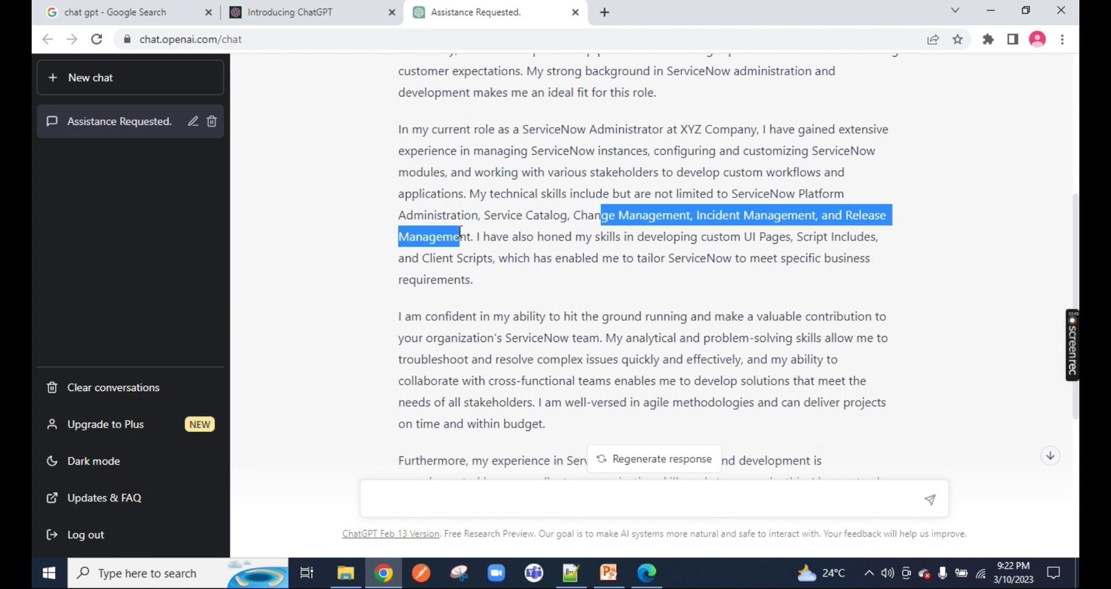
click(483, 239)
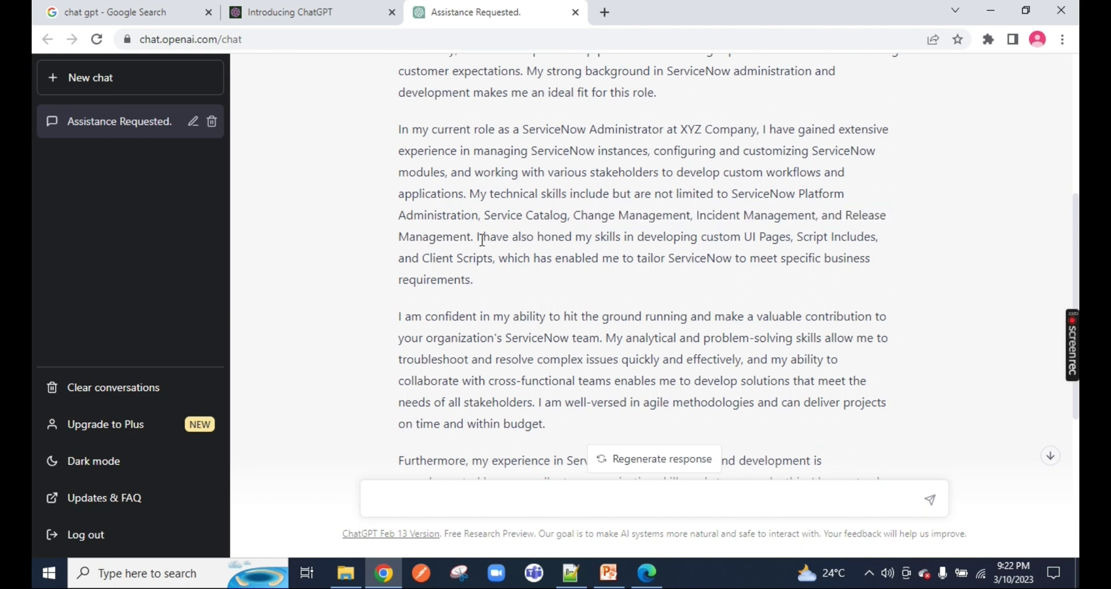
drag(480, 239, 489, 254)
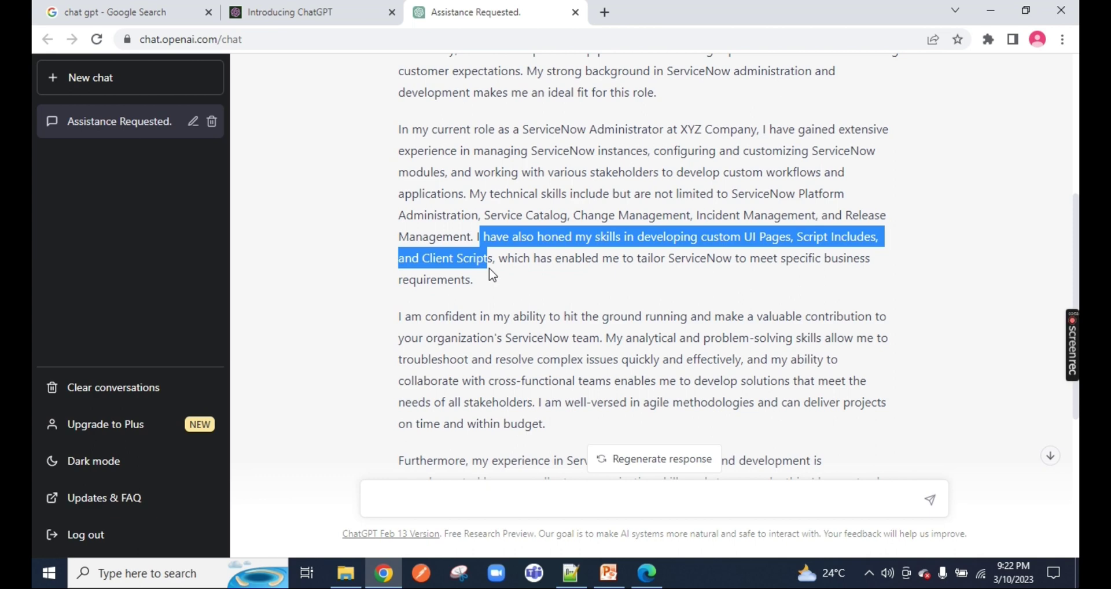
scroll(582, 308, down, 3)
scroll(586, 316, up, 7)
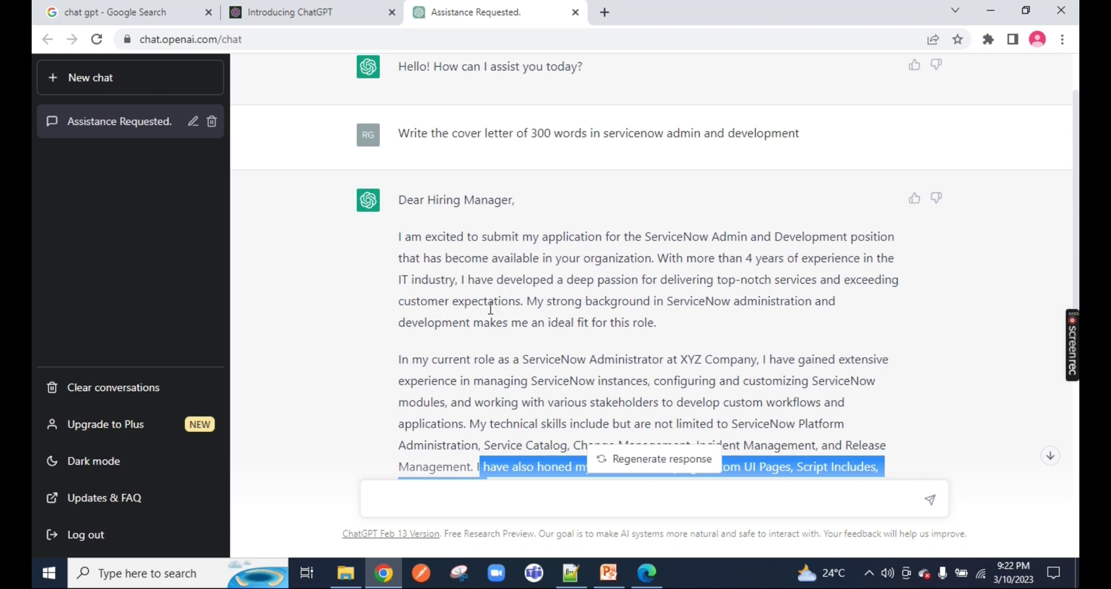
scroll(491, 308, down, 8)
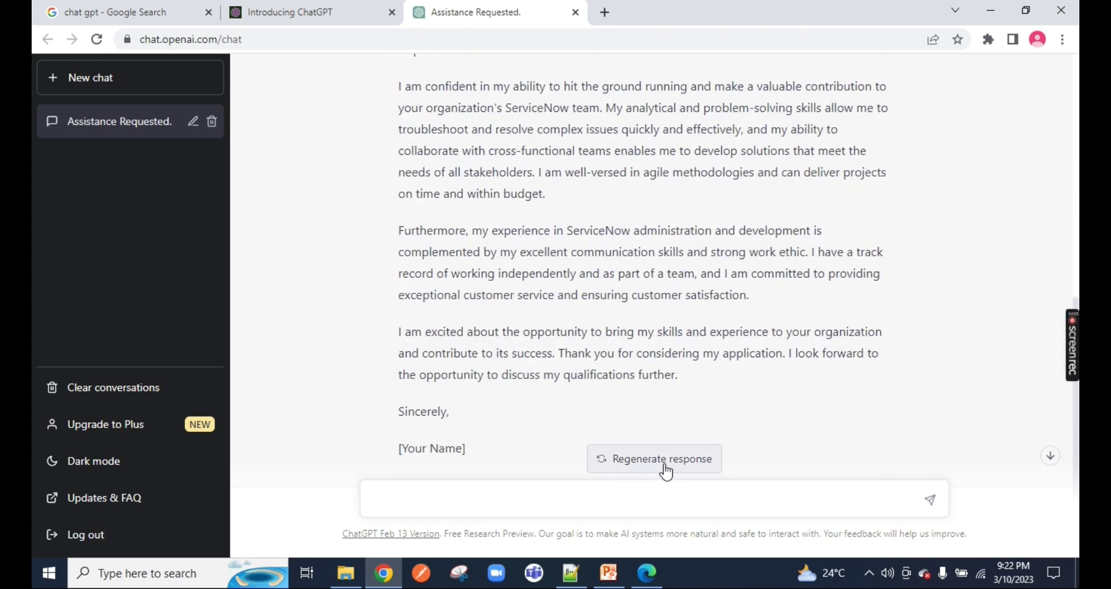
Step: Regenerate the cover letter and halt it right after the ITIL methodologies line
click(663, 465)
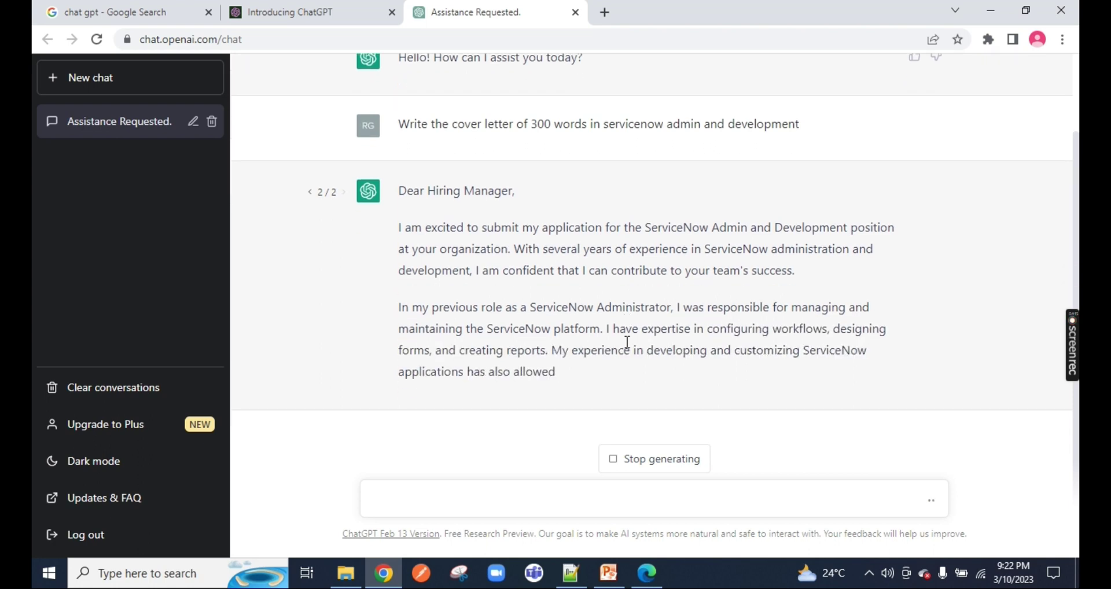
click(654, 463)
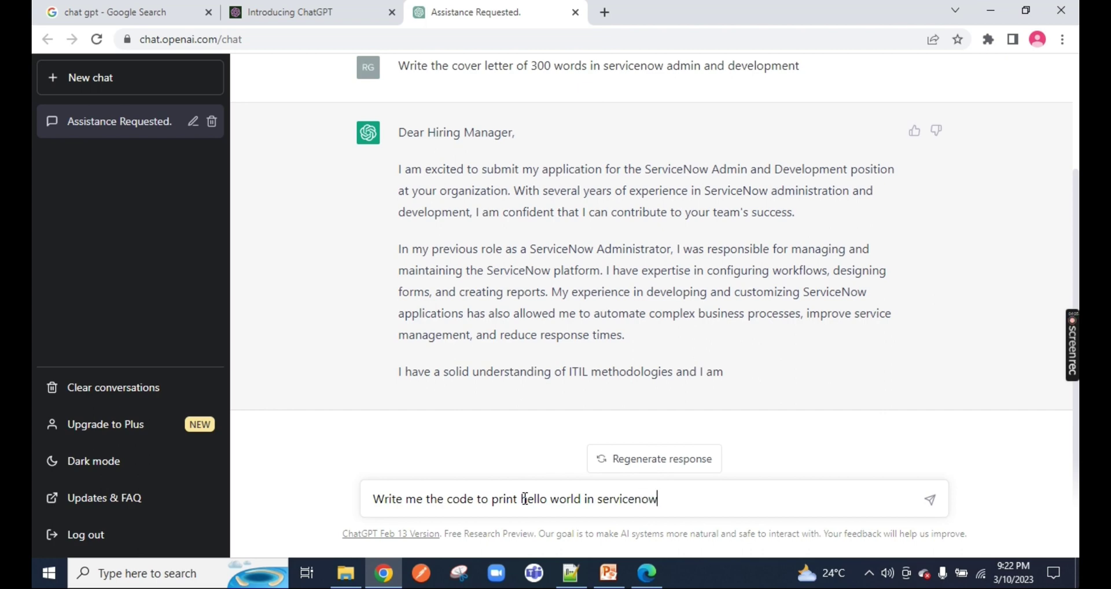
Step: Send the hello-world request, regenerate its answer to gs.info("Hello, World!"), then copy the slide's Scenario 1 text
key(Return)
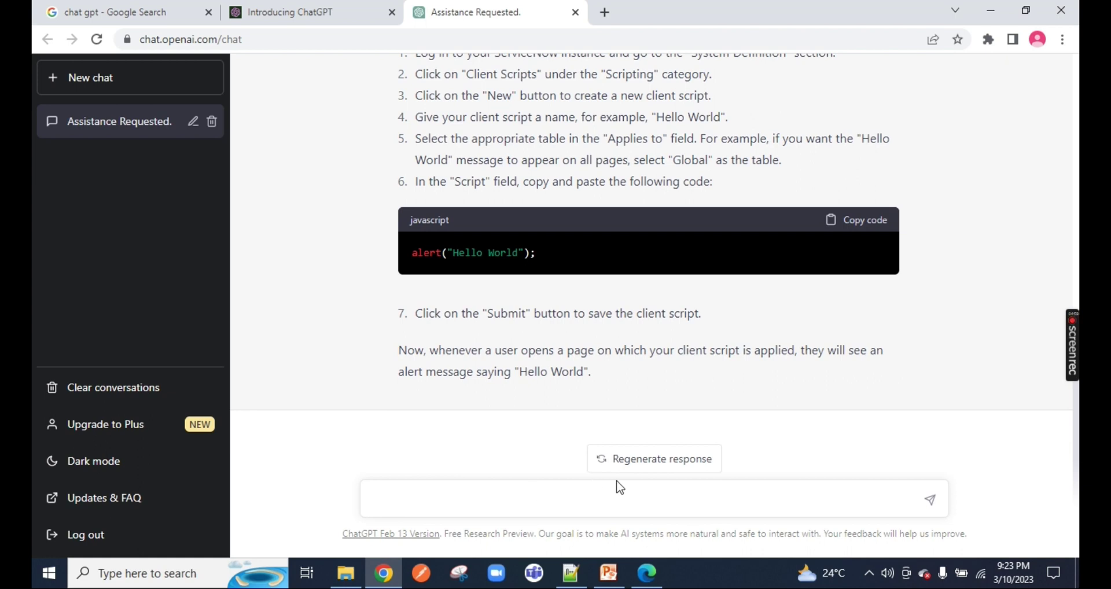
click(646, 468)
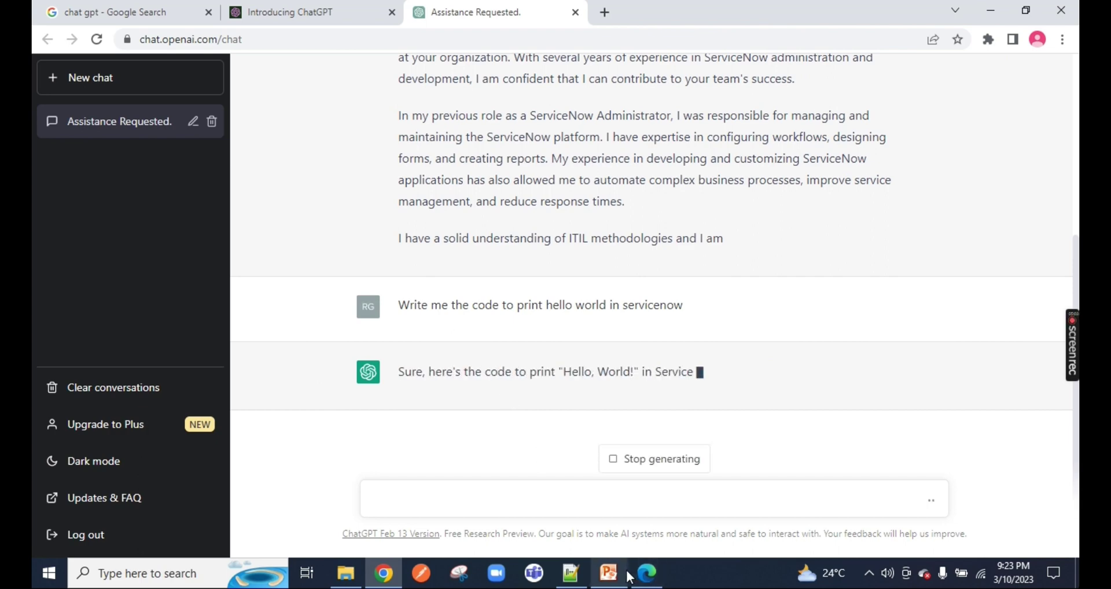
click(663, 463)
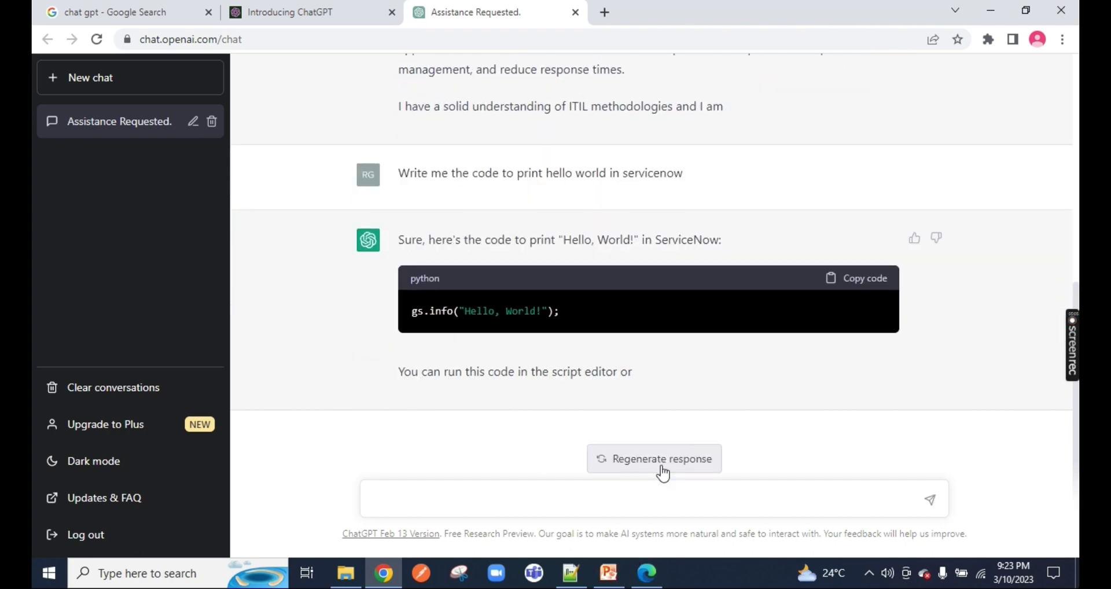
click(609, 573)
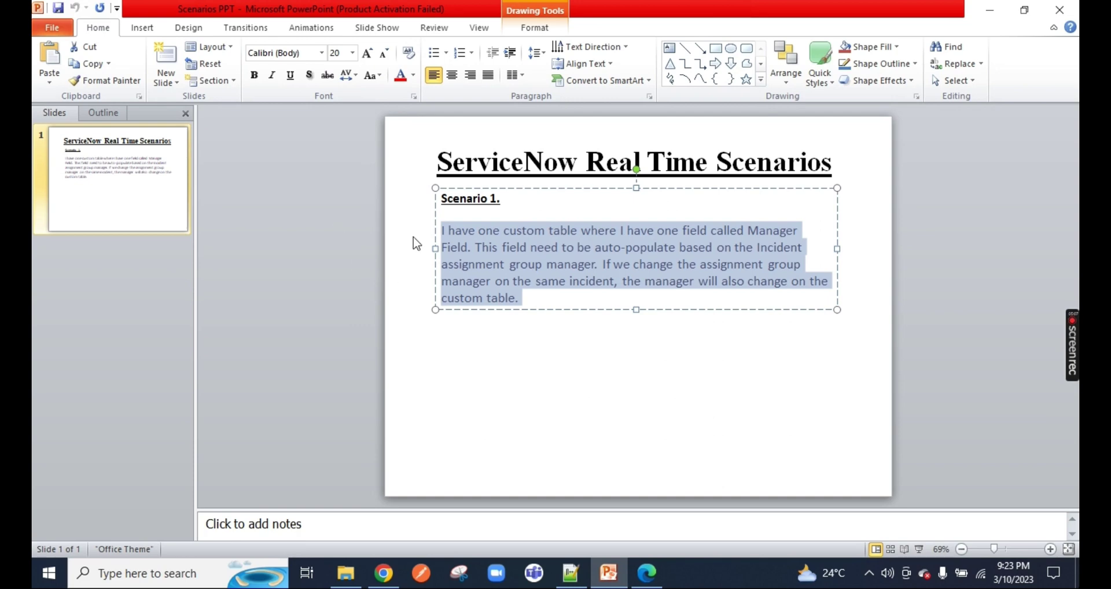
key(alt+Tab)
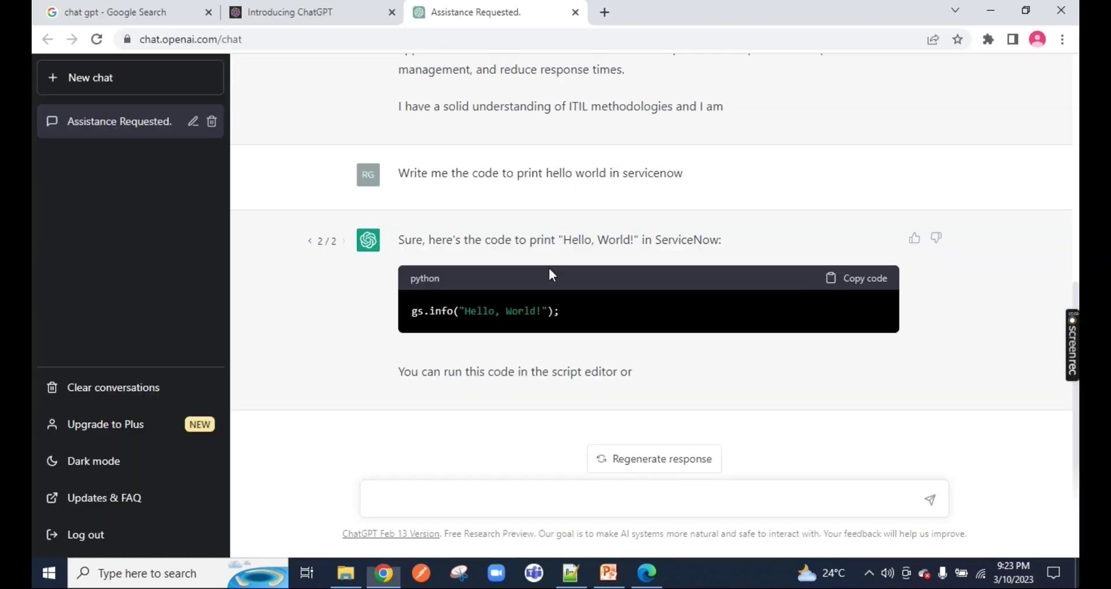
Step: Paste and send the Scenario 1 Manager Field auto-populate question to ChatGPT
click(438, 506)
text(I have one custom table where I have one field called Manager Field. This field need to be auto-populate based on the Incident assignment group manager. If we change the assignment group manager on the same incident, the manager will also change on the custom table.)
key(Return)
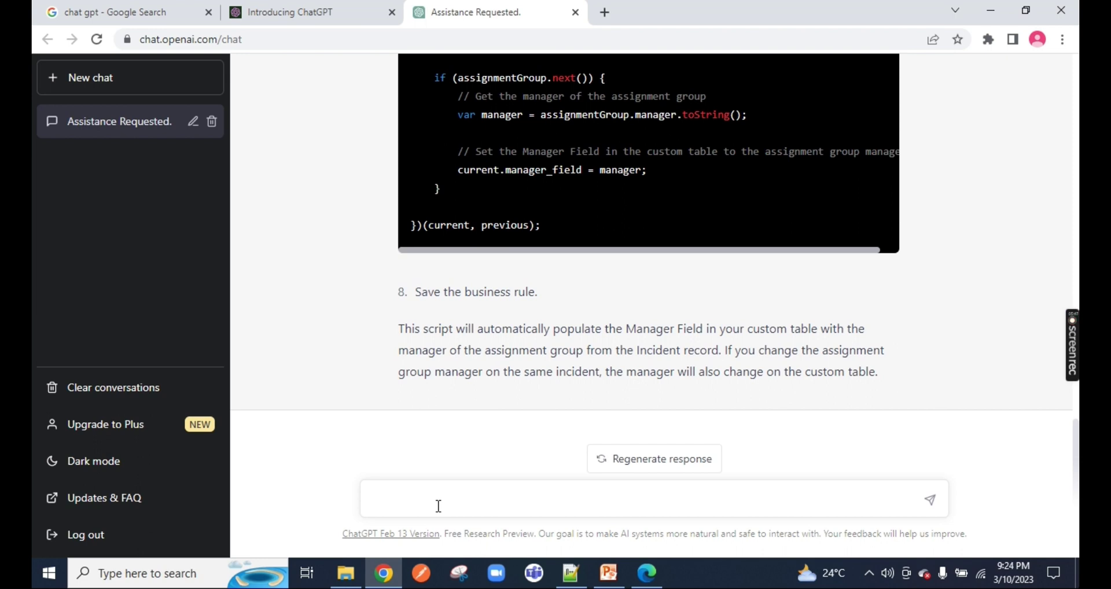
Step: Check ChatGPT's business-rule answer against the slide's scenario wording, then bring up the CSA questions PDF
click(609, 573)
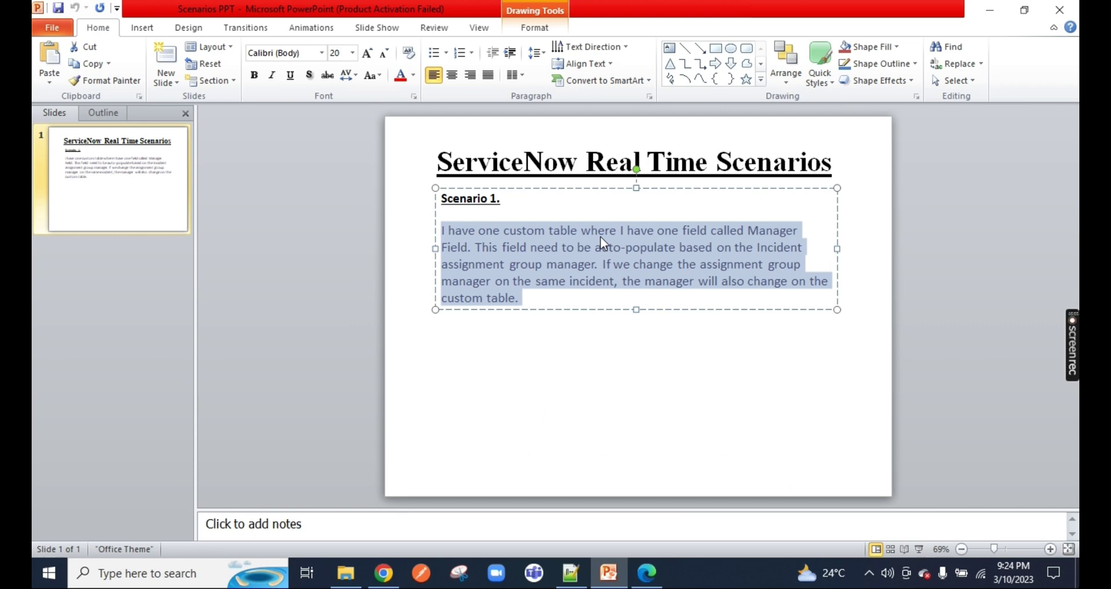
key(alt+Tab)
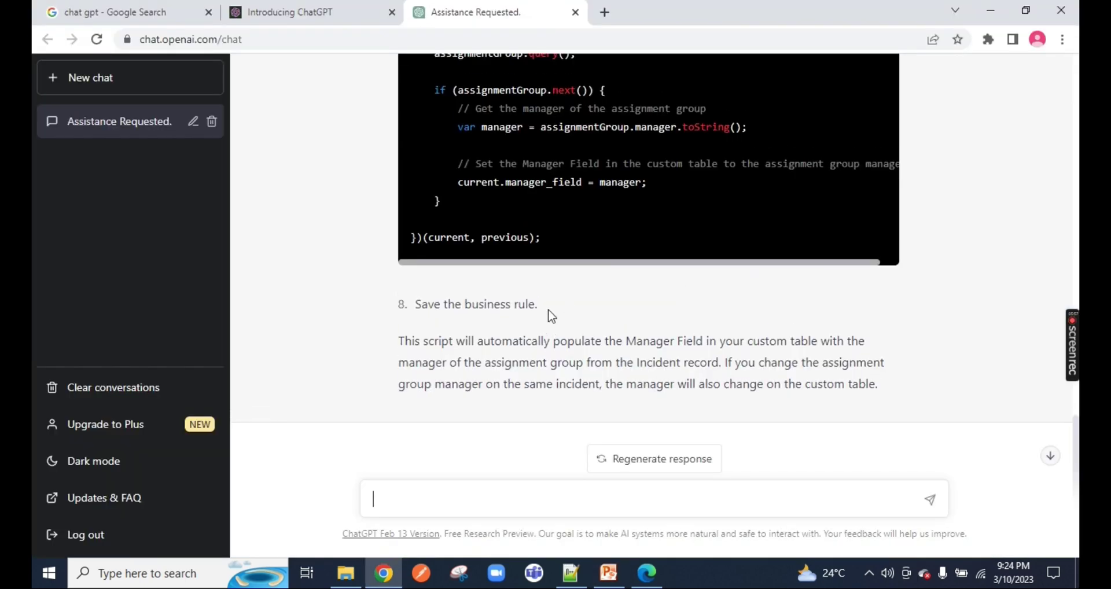
scroll(567, 307, up, 10)
scroll(579, 306, down, 6)
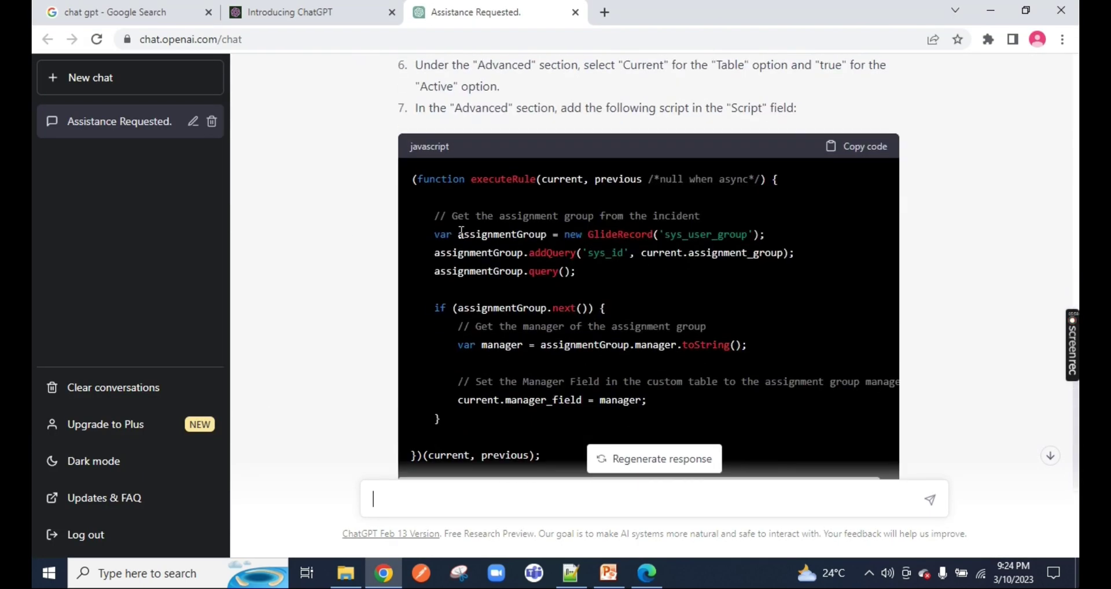
scroll(484, 252, up, 4)
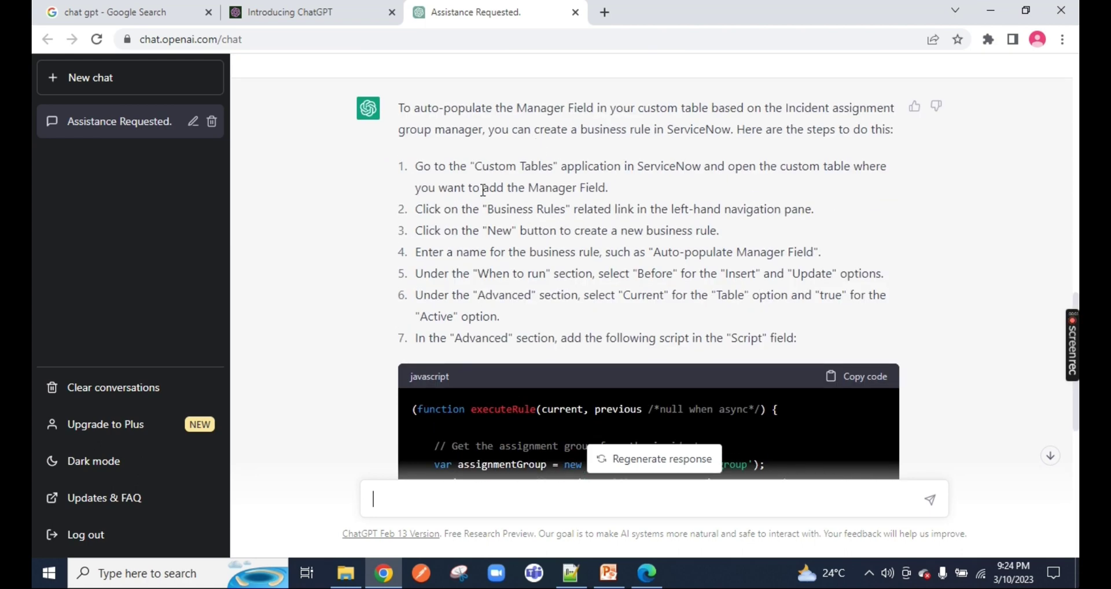
scroll(588, 254, down, 10)
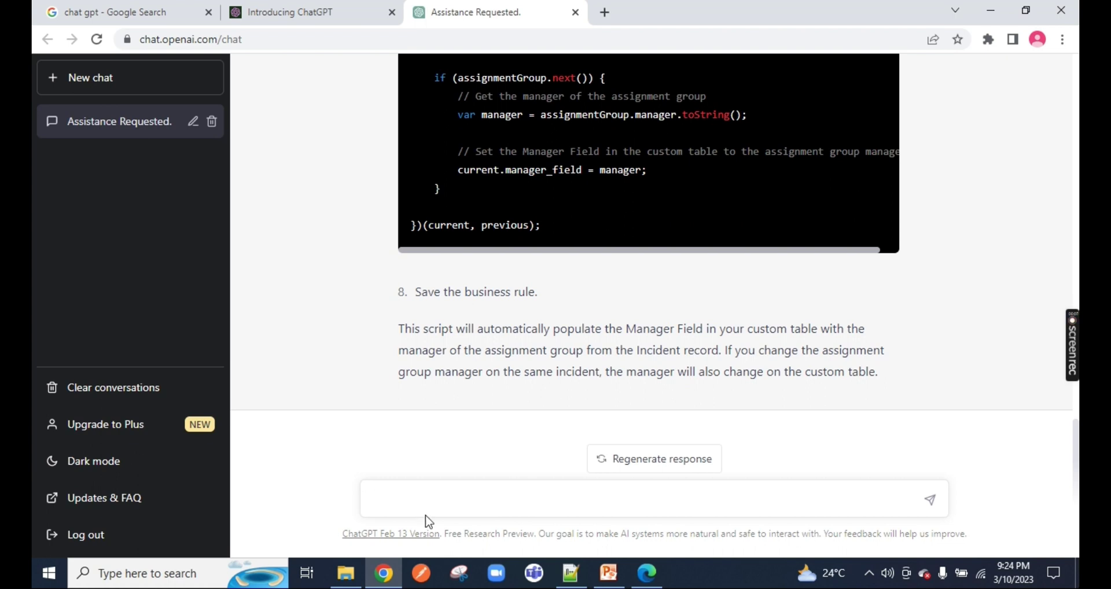
click(647, 574)
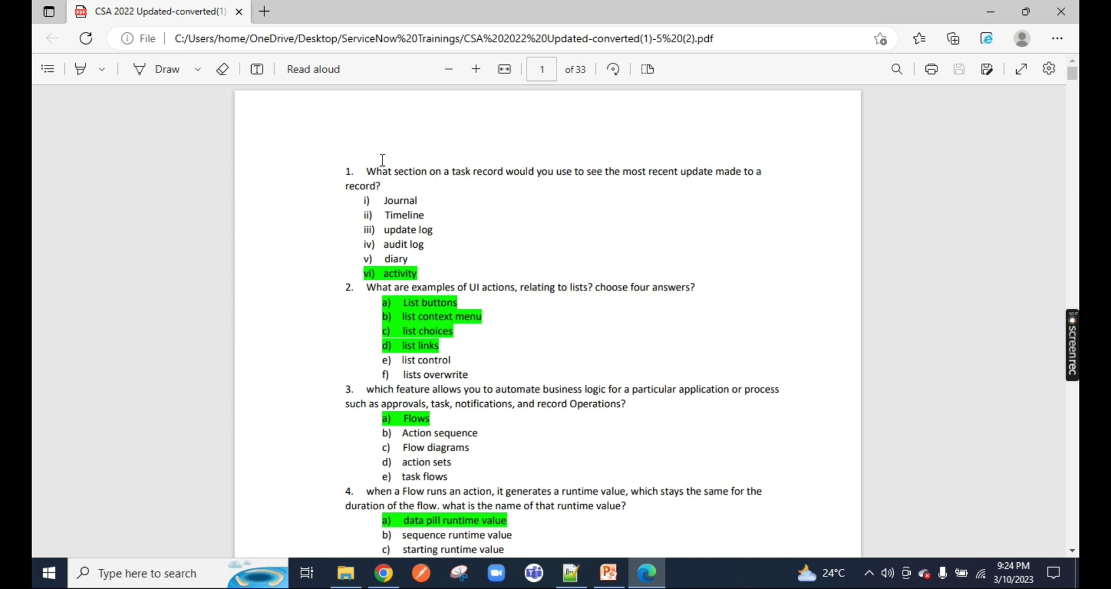
Step: Copy exam question 1 with options i–vi from the CSA PDF and return to the chat
drag(371, 171, 444, 274)
key(ctrl+c)
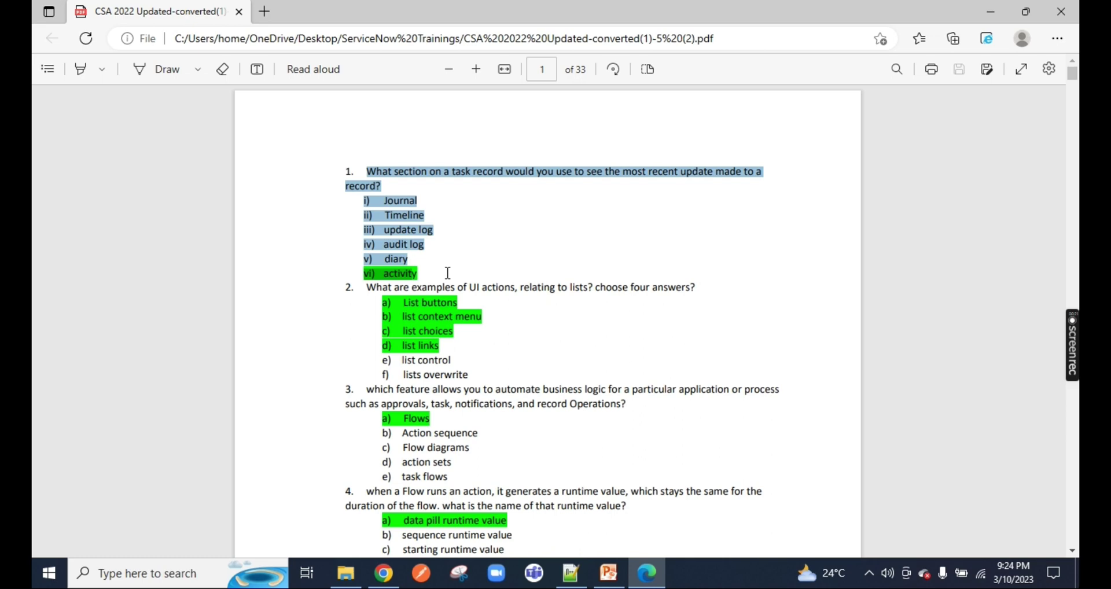
key(alt+Tab)
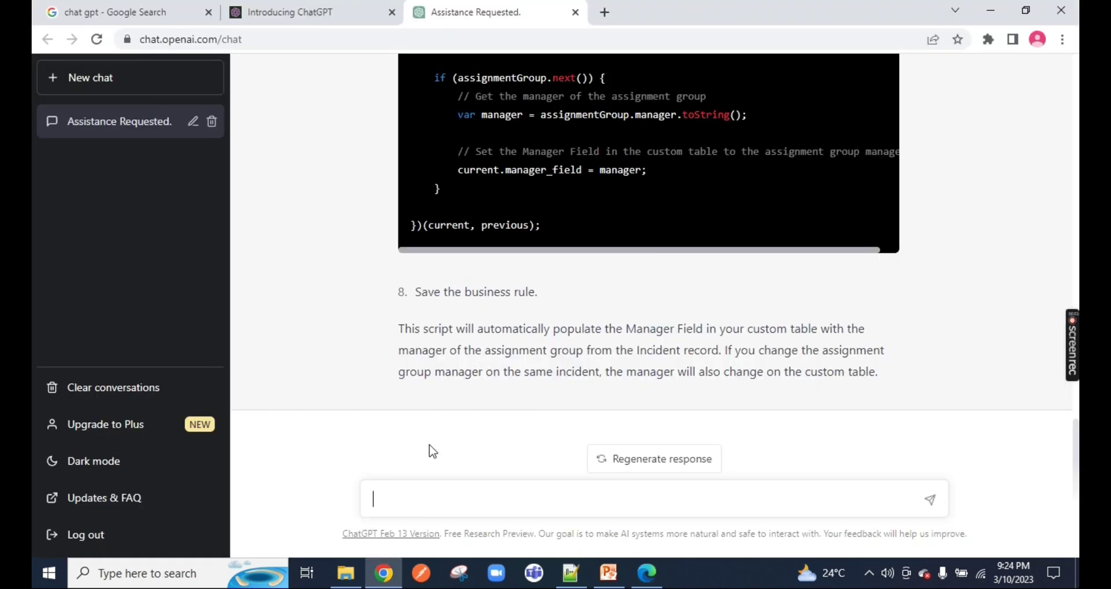
Step: Paste and send exam question 1, getting 'Journal' as the section showing the latest update
click(404, 503)
key(ctrl+v)
key(Return)
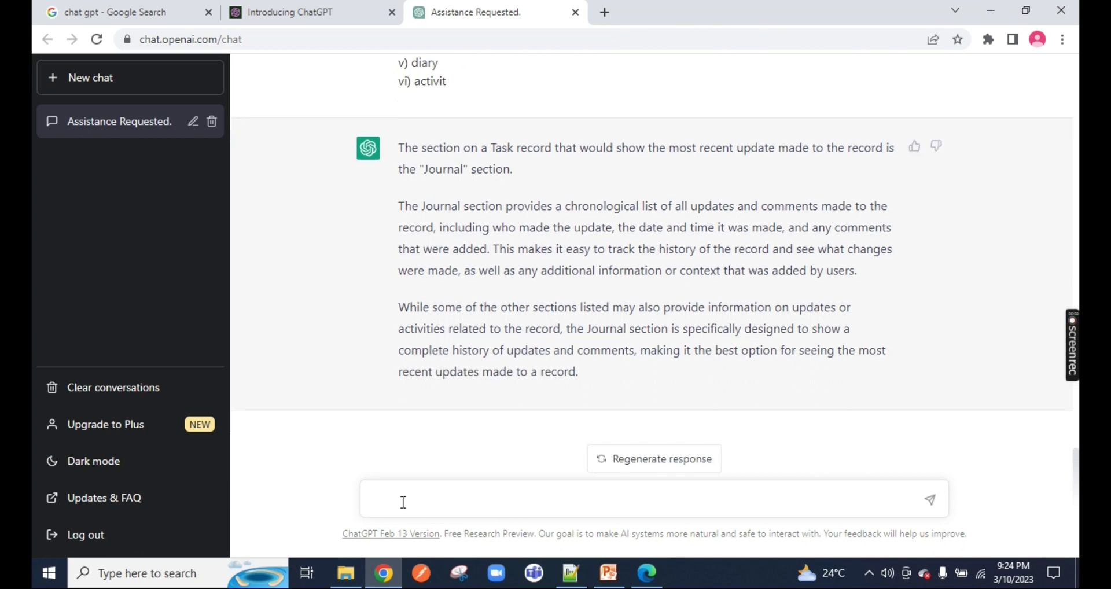
Step: Select the text of question 4 in the CSA questions PDF
key(alt+Tab)
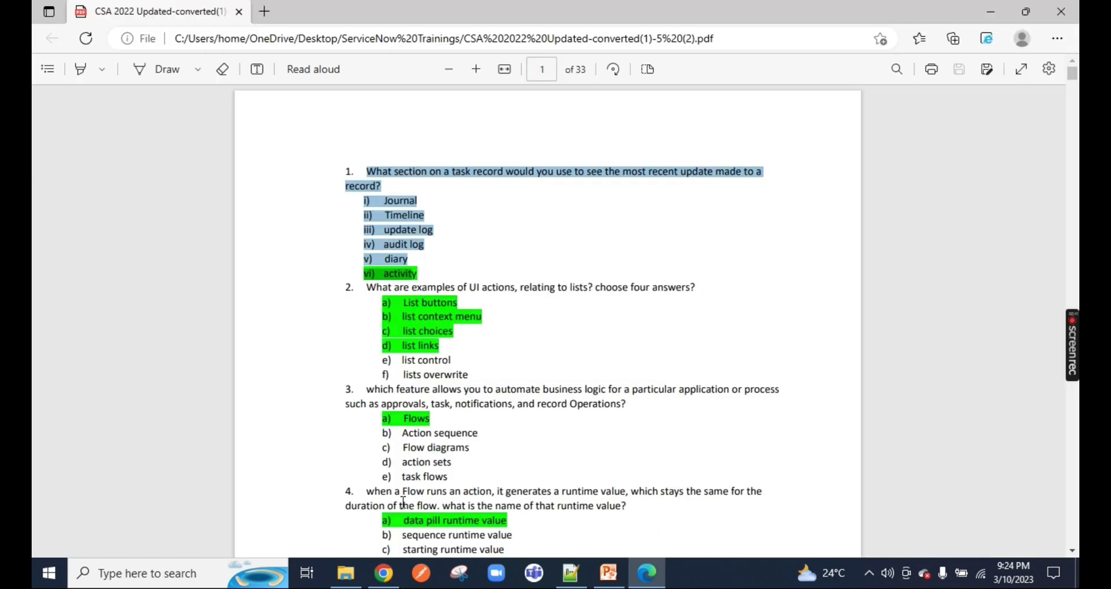
scroll(475, 482, down, 4)
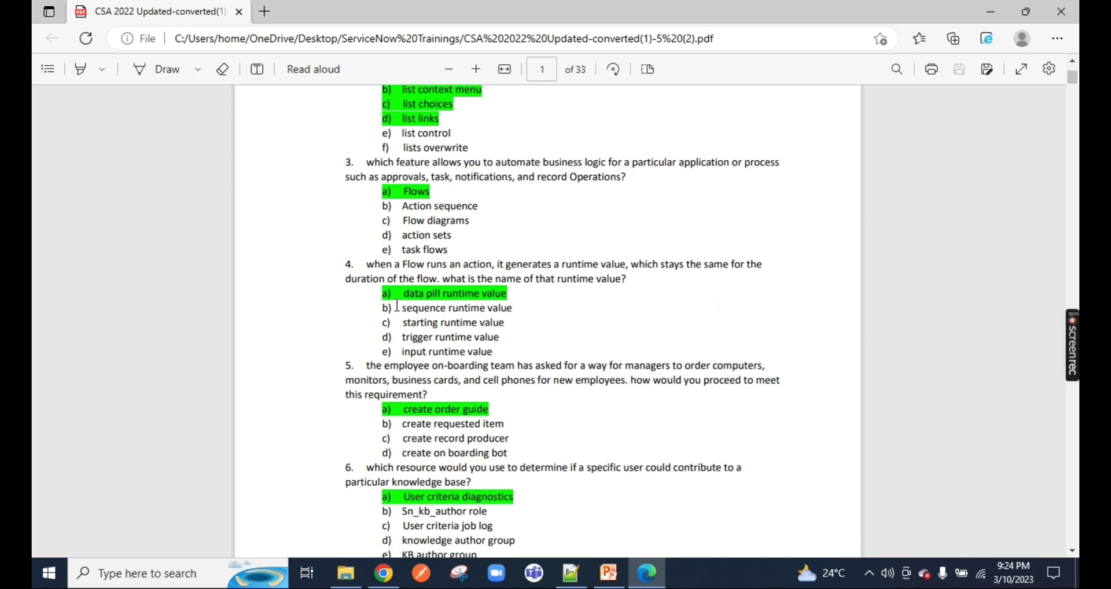
drag(362, 270, 501, 352)
key(ctrl+c)
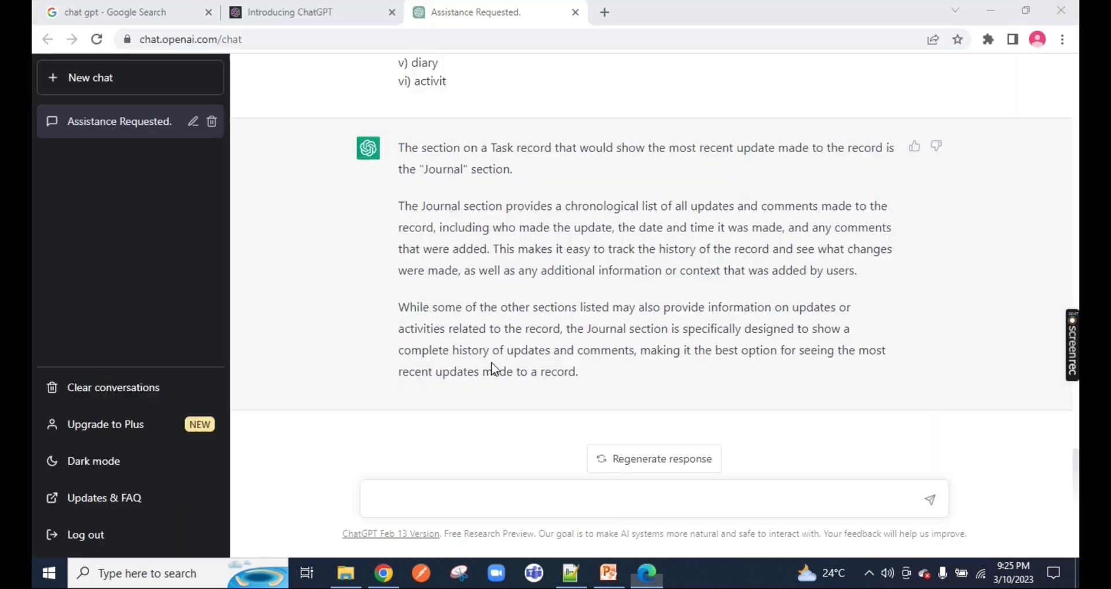
Step: Paste and send exam question 4 to ChatGPT
key(alt+Tab)
key(ctrl+v)
key(Return)
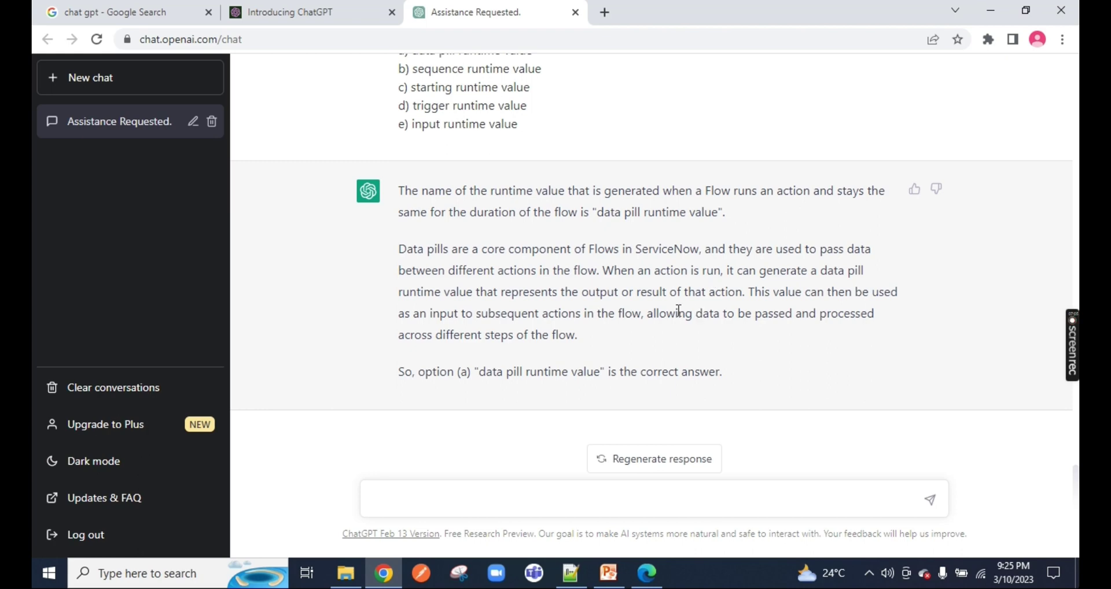
Step: Highlight ChatGPT's 'data pill runtime value' answer and compare it with question 4 in the PDF
scroll(679, 311, up, 3)
scroll(562, 298, down, 3)
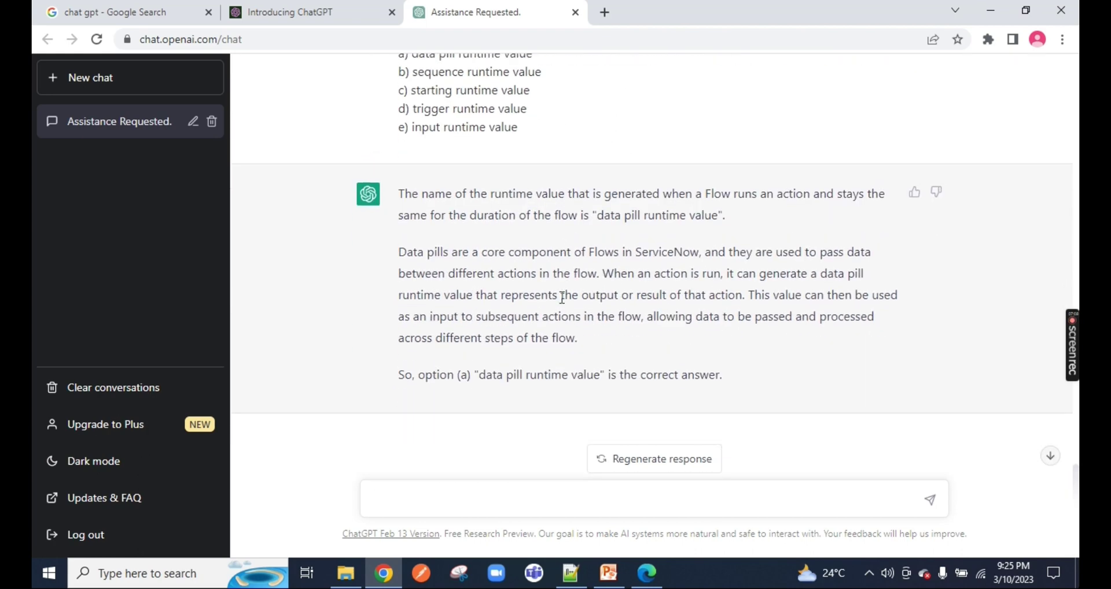
drag(398, 249, 579, 341)
drag(757, 388, 442, 369)
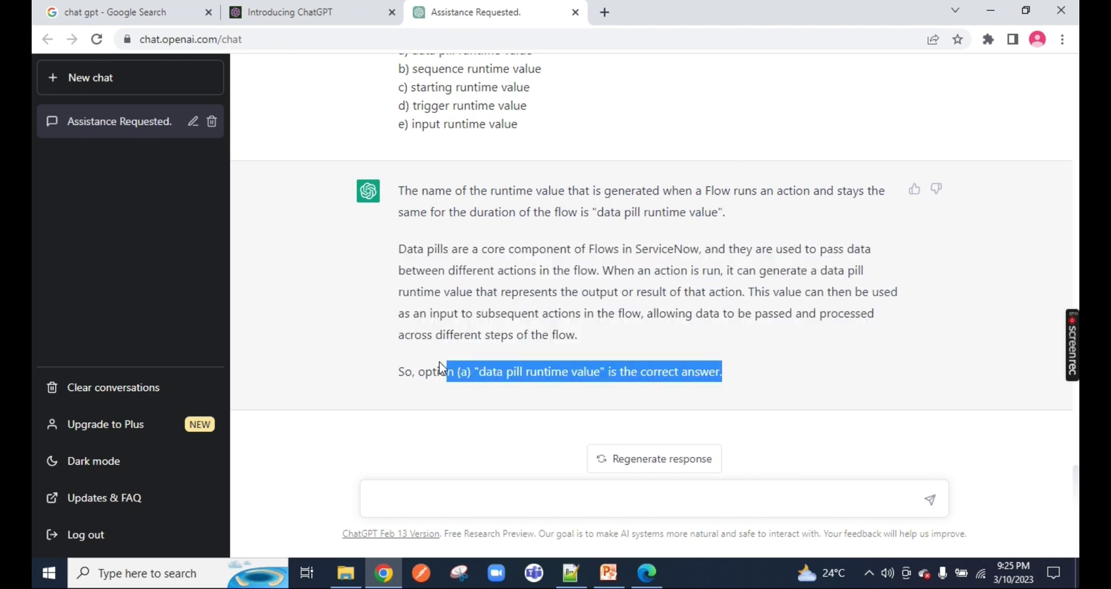
key(alt+Tab)
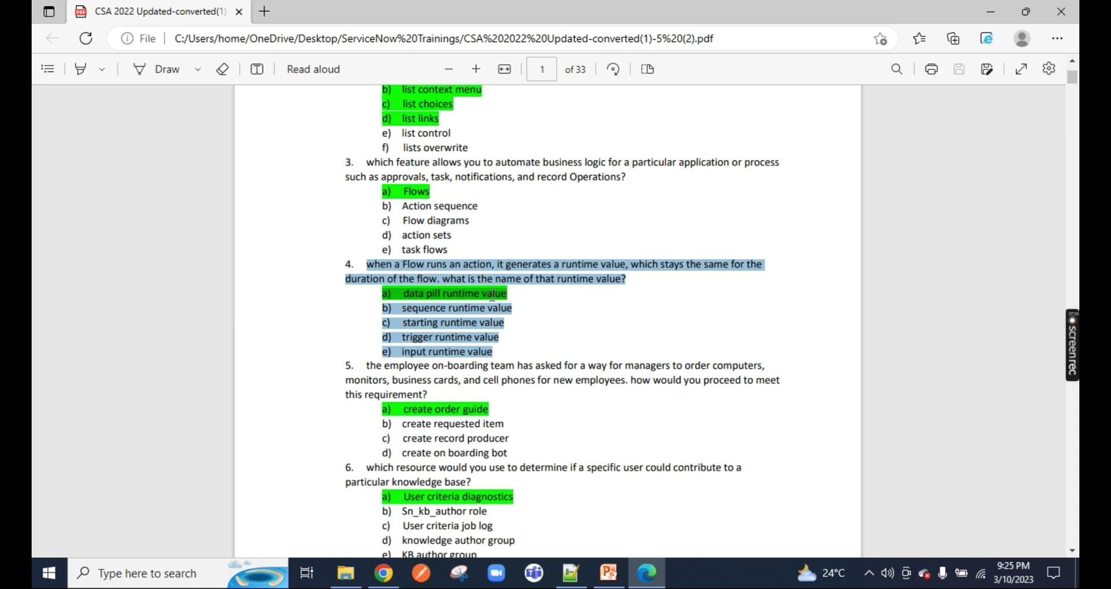
key(alt+Tab)
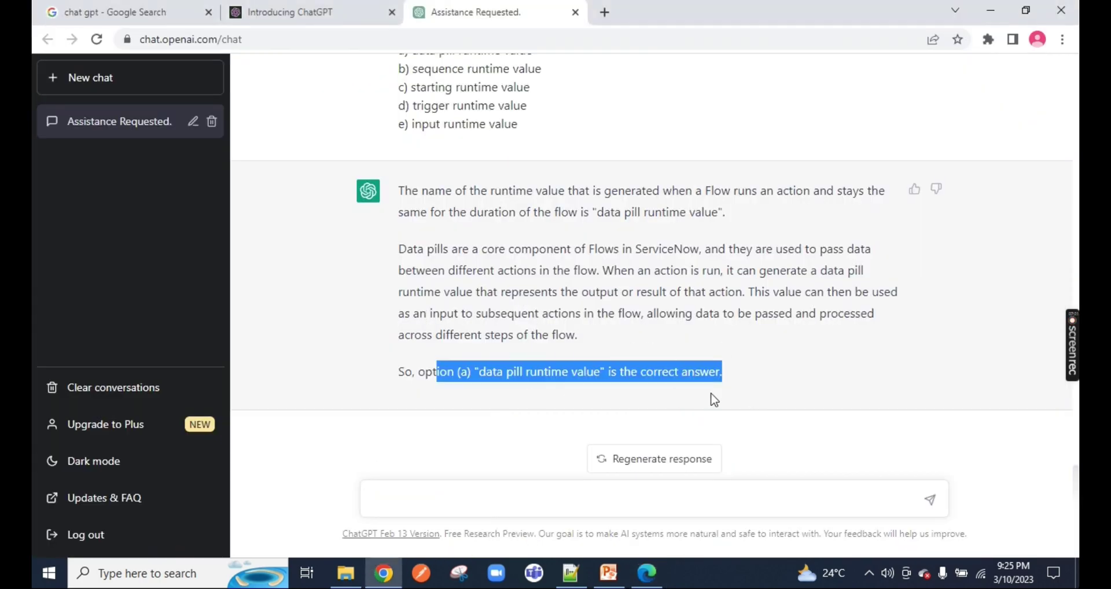
key(alt+Tab)
Step: Copy question 11 on CI relationship types, strip the stray question 12 fragment, and send it
scroll(521, 315, down, 10)
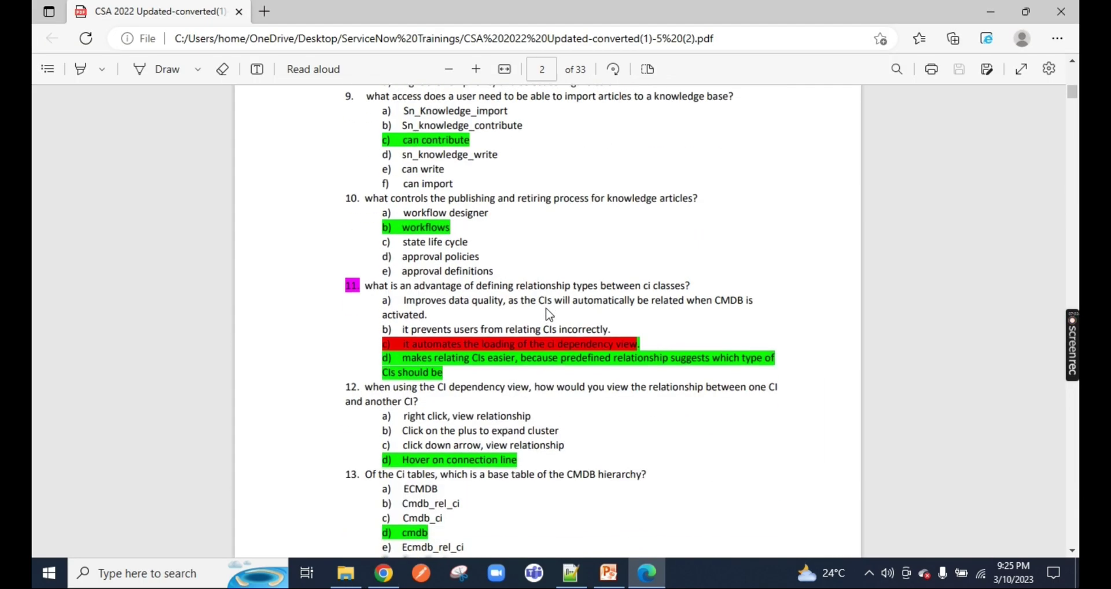
scroll(545, 316, up, 1)
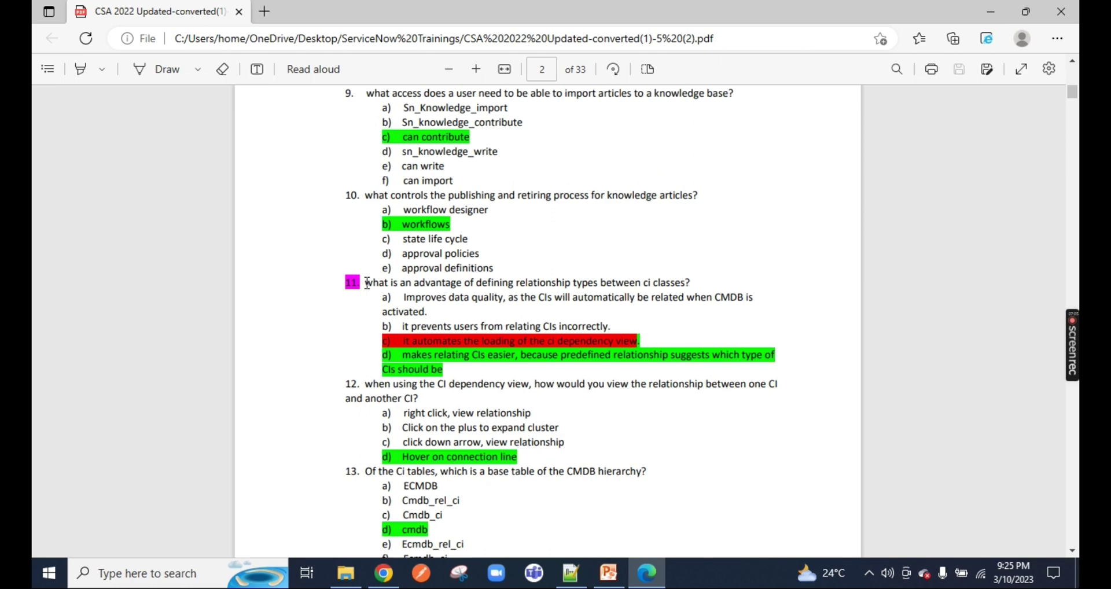
drag(367, 283, 479, 376)
key(ctrl+c)
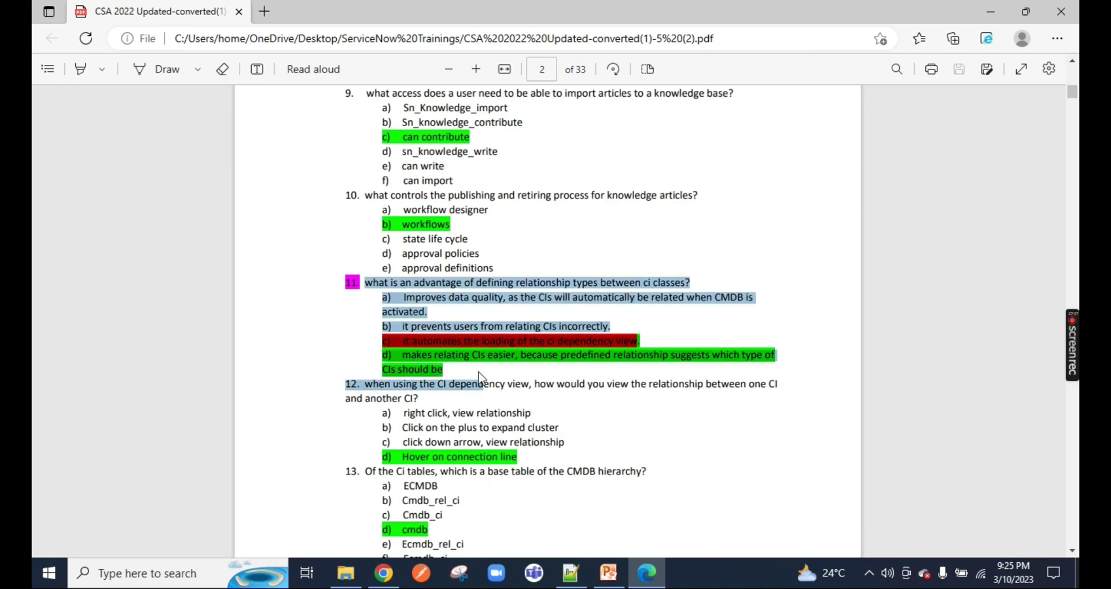
key(alt+Tab)
click(429, 491)
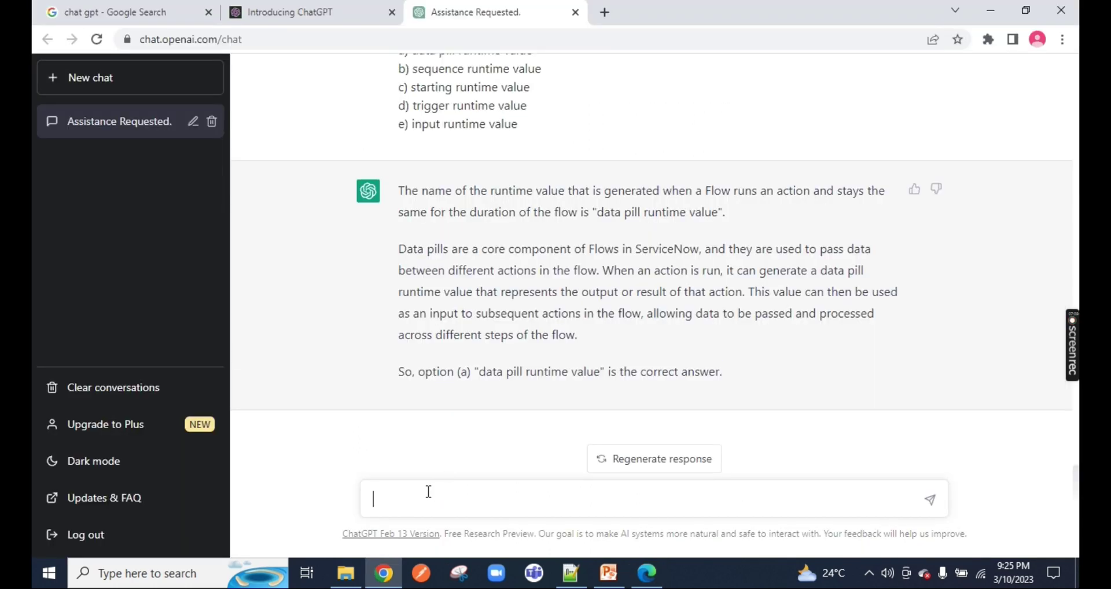
key(ctrl+v)
drag(560, 503, 372, 499)
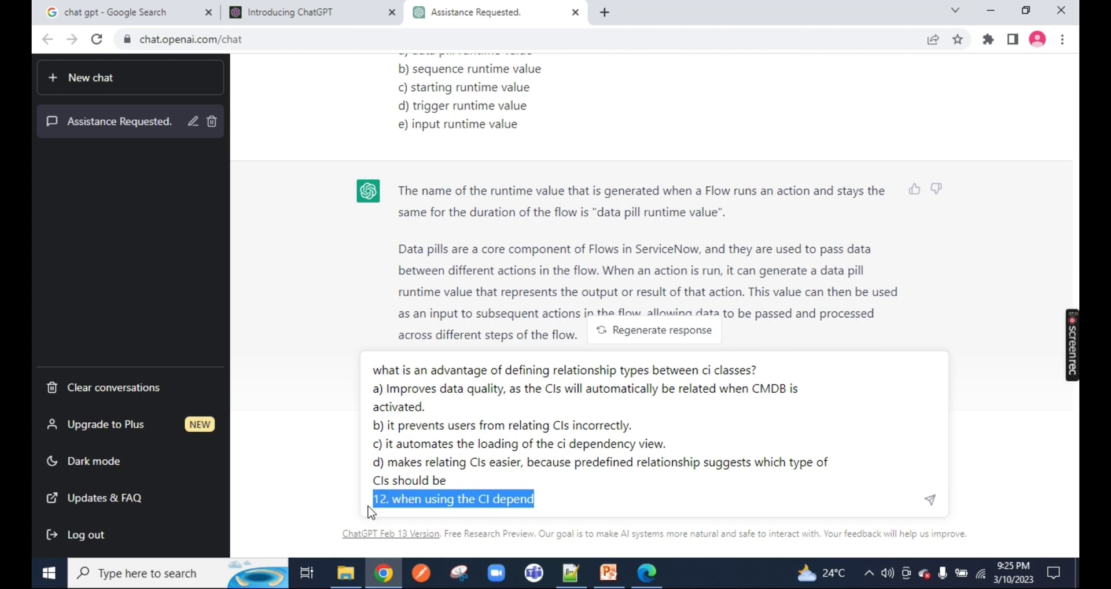
key(BackSpace)
key(Return)
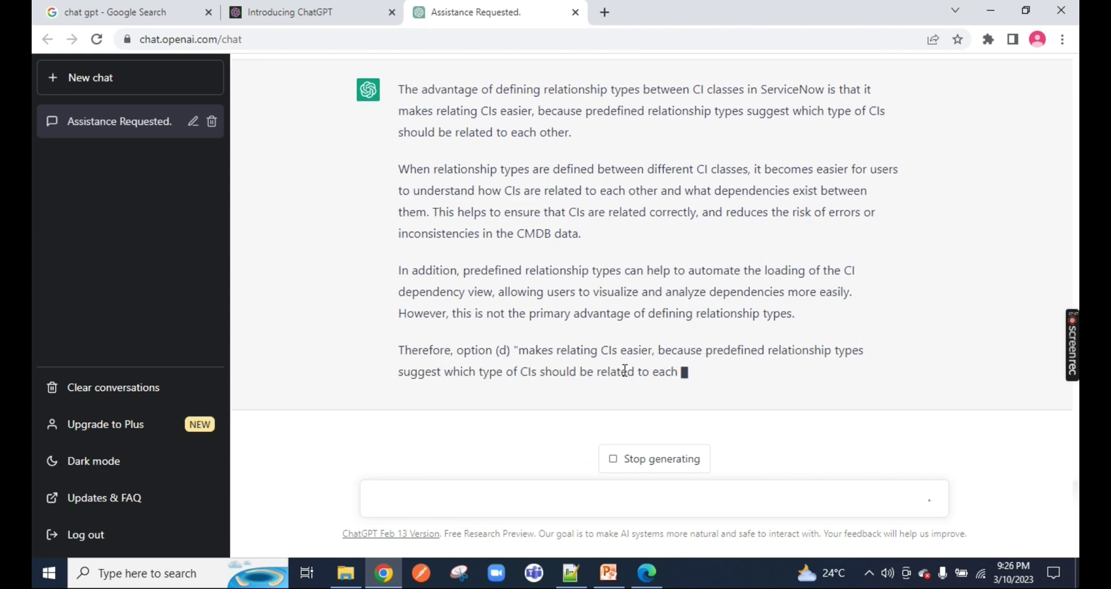
Step: Highlight option (d), easier CI relating, as the correct answer and start a new message
scroll(614, 335, up, 5)
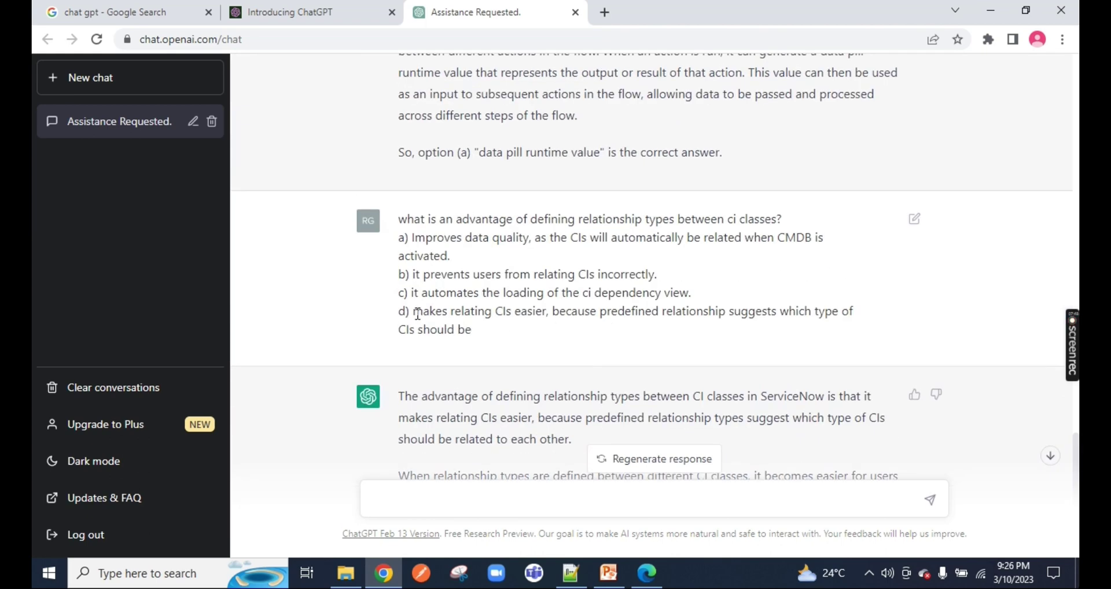
drag(418, 314, 482, 339)
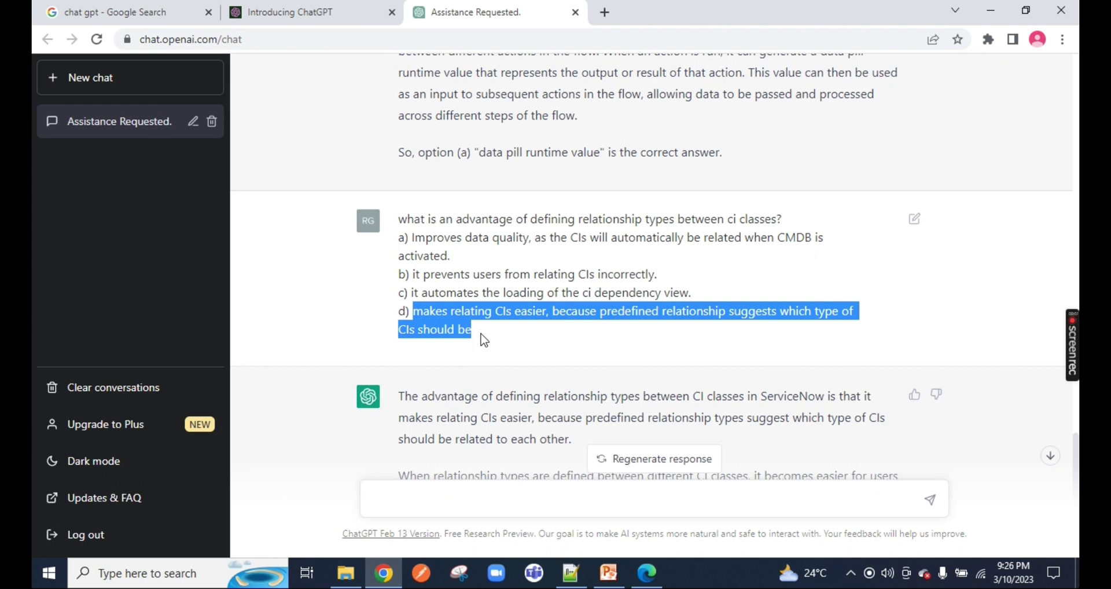
click(437, 504)
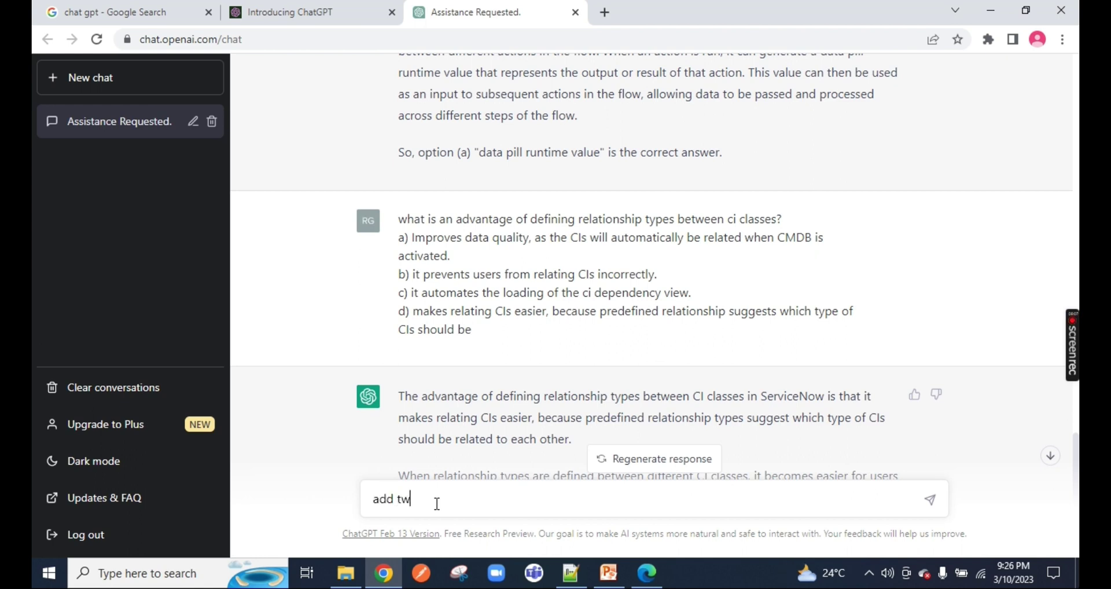
Step: Ask ChatGPT to 'add two number and print the result', getting JavaScript that sums 5 and 10
text(add two number and print the result)
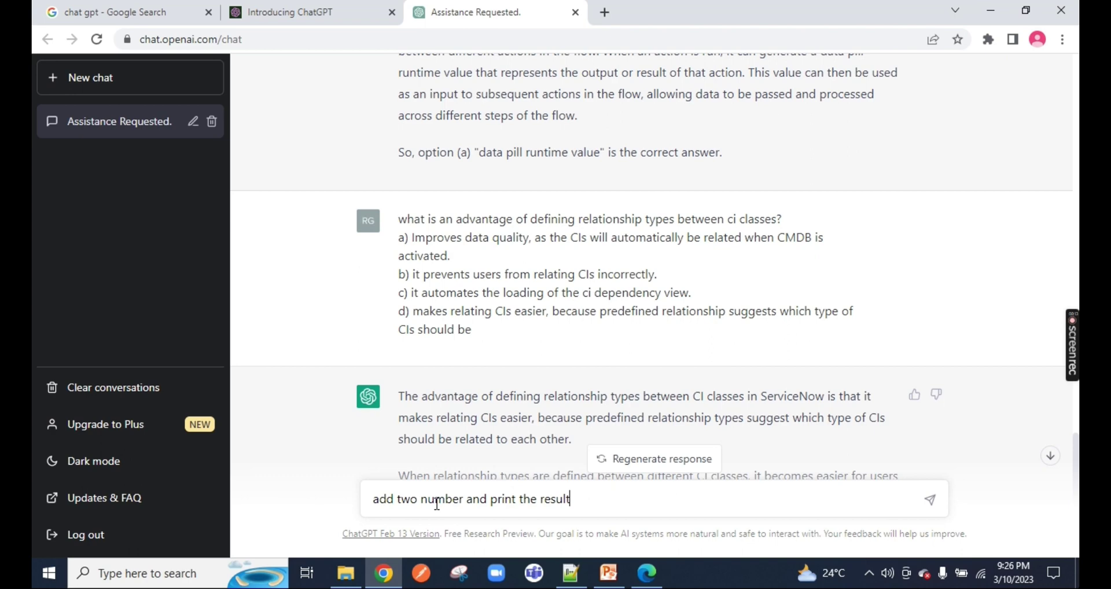
key(Return)
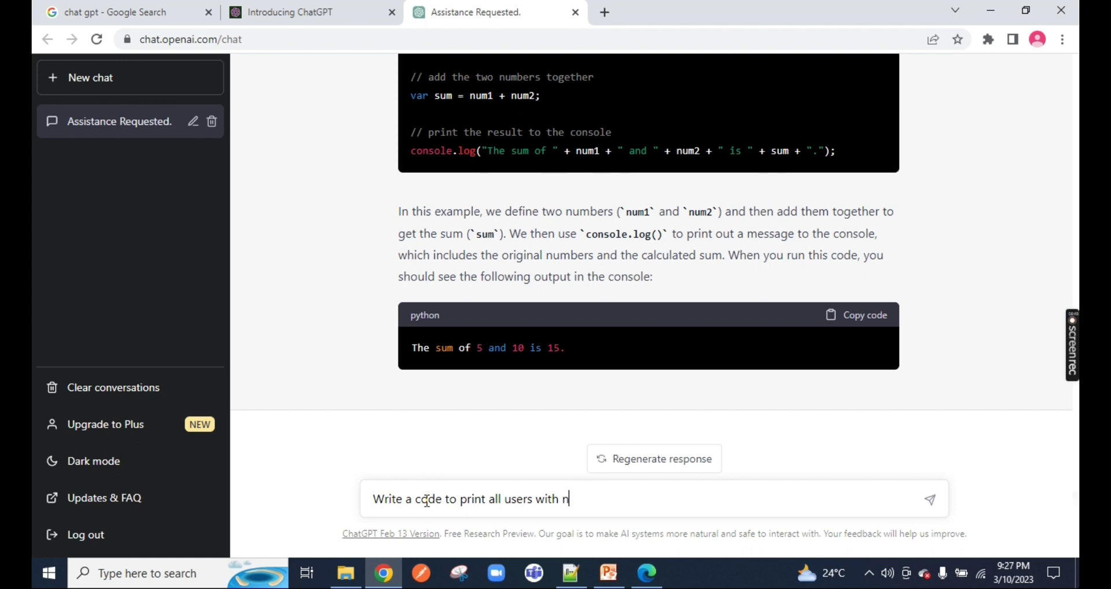
Step: Request code printing all users with a non-empty email id and scroll up to the GlideRecord script
text(empty email id)
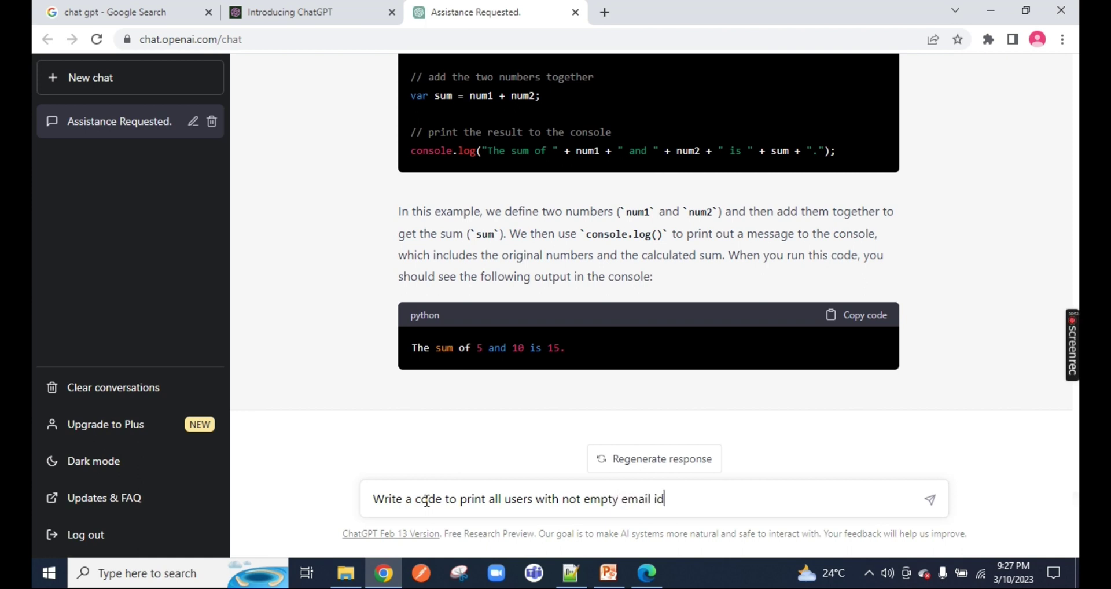
key(Return)
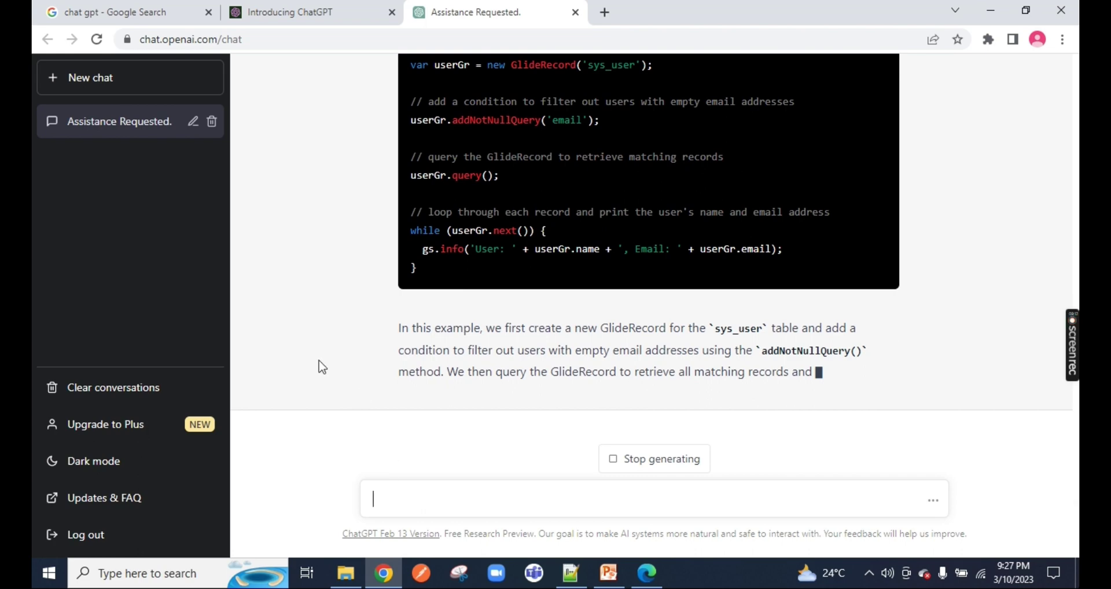
scroll(318, 367, up, 4)
Step: Copy the GlideRecord script and load the ServiceNow developer instance in a new tab
click(854, 252)
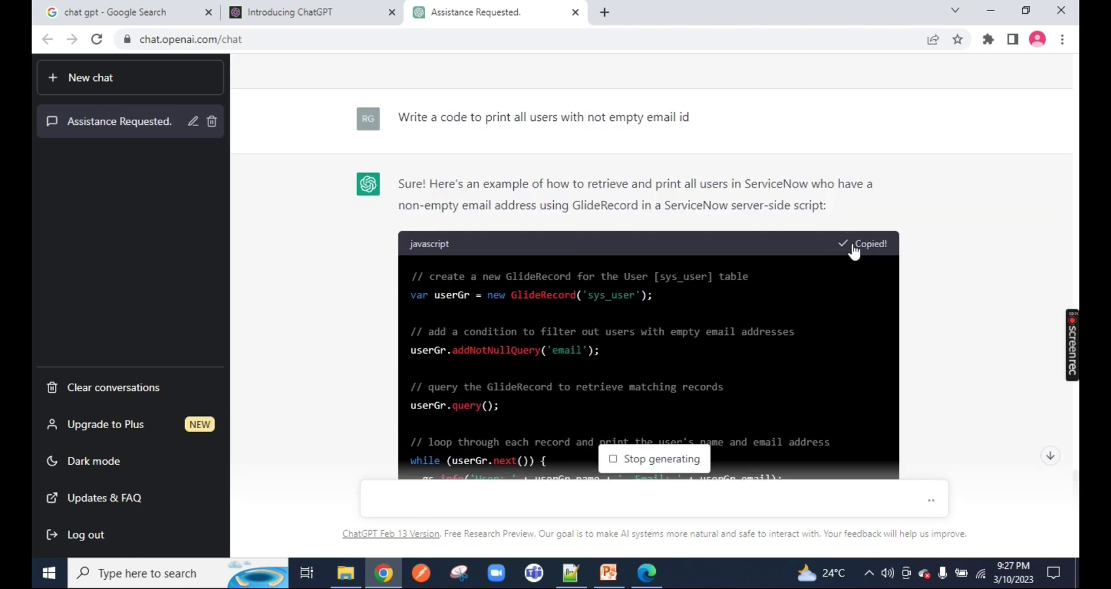
click(606, 12)
text(deve)
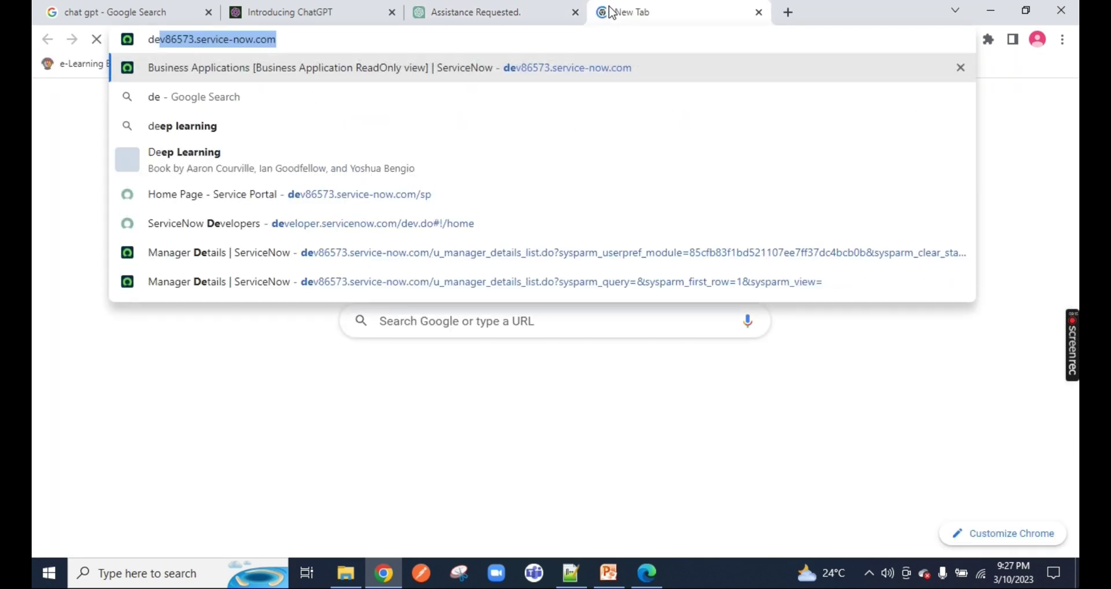
key(Delete)
key(BackSpace)
key(BackSpace)
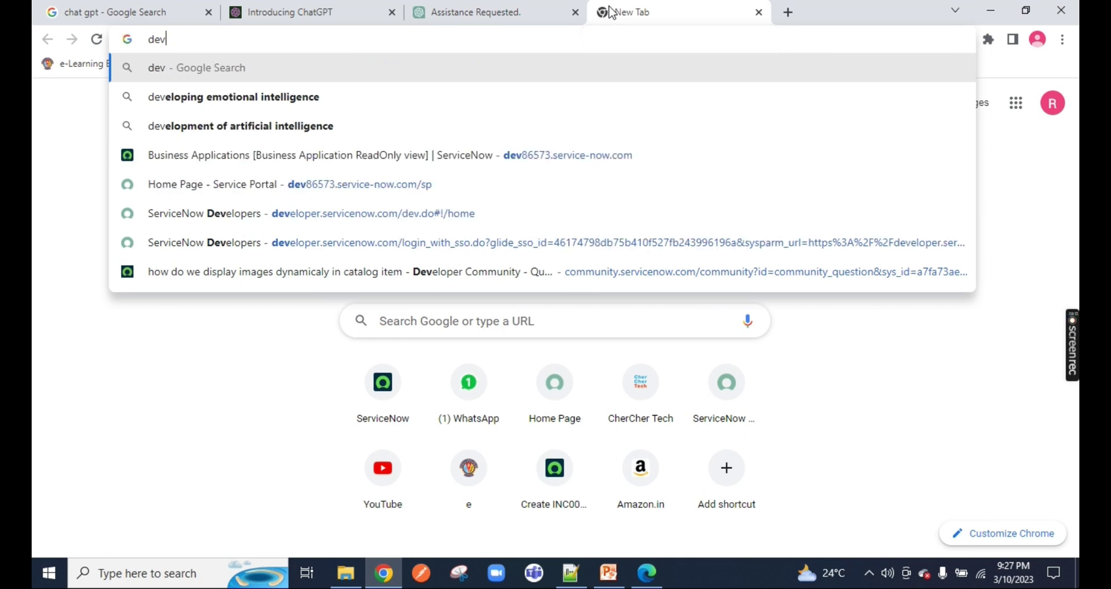
text(vice-now.com)
key(Return)
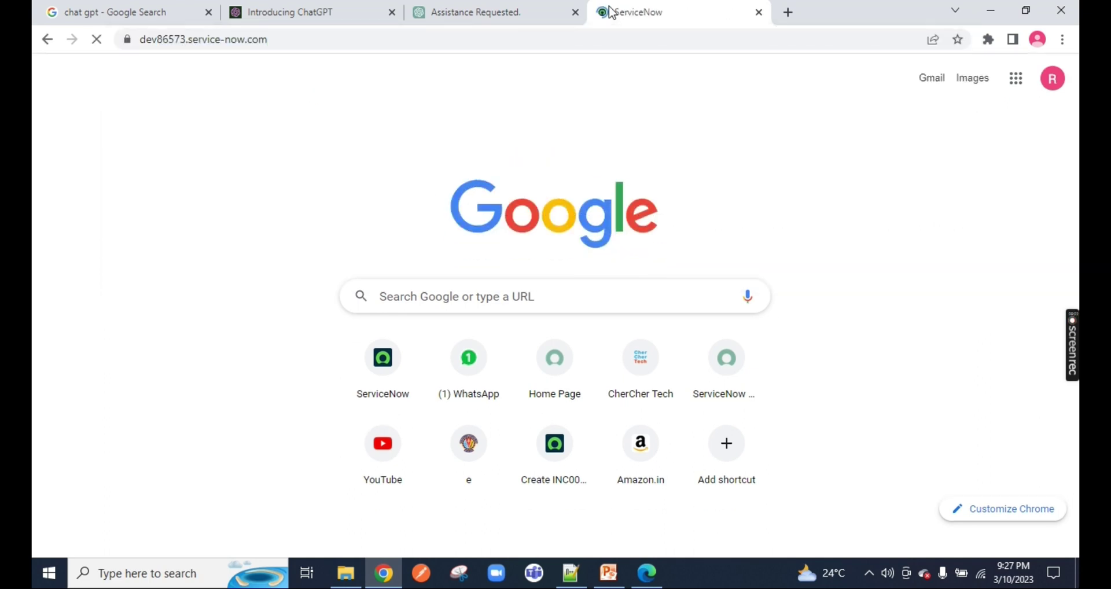
Step: Filter the navigator for 'background' and open Scripts - Background
click(139, 115)
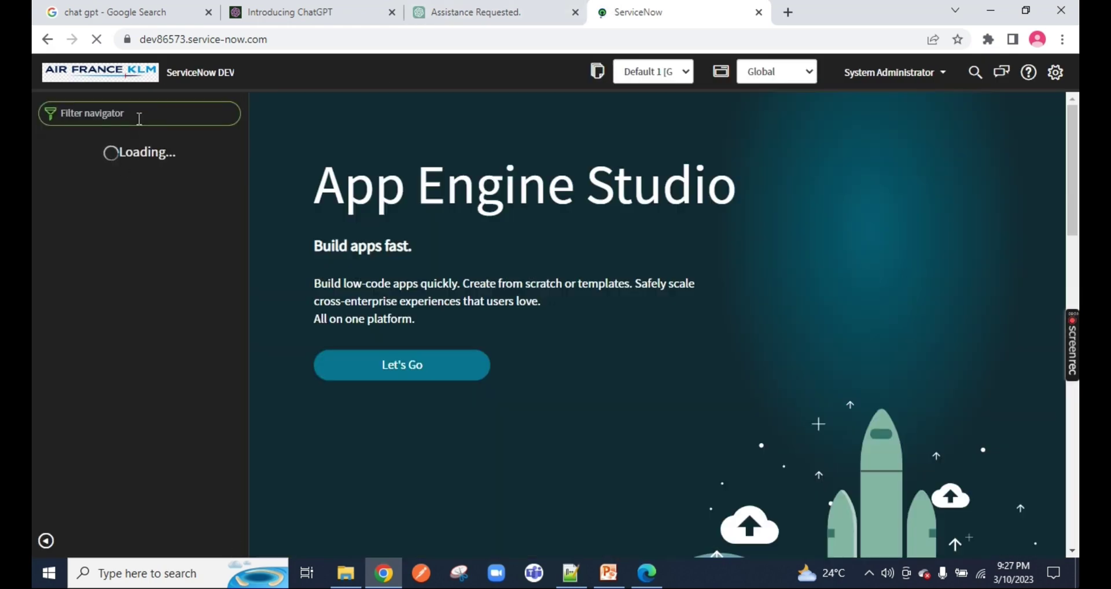
text(background)
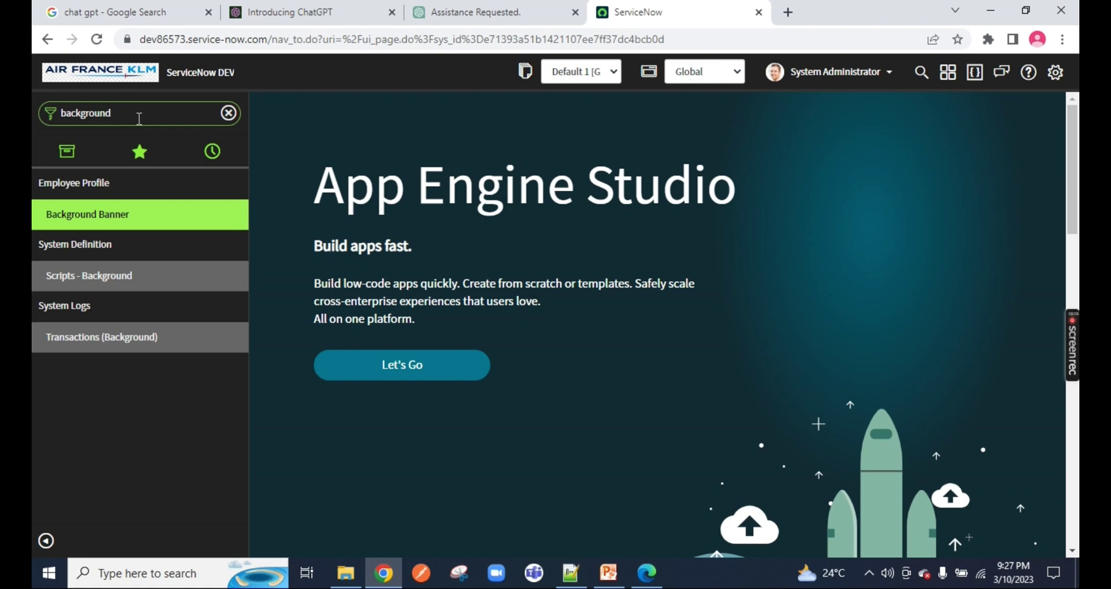
click(84, 279)
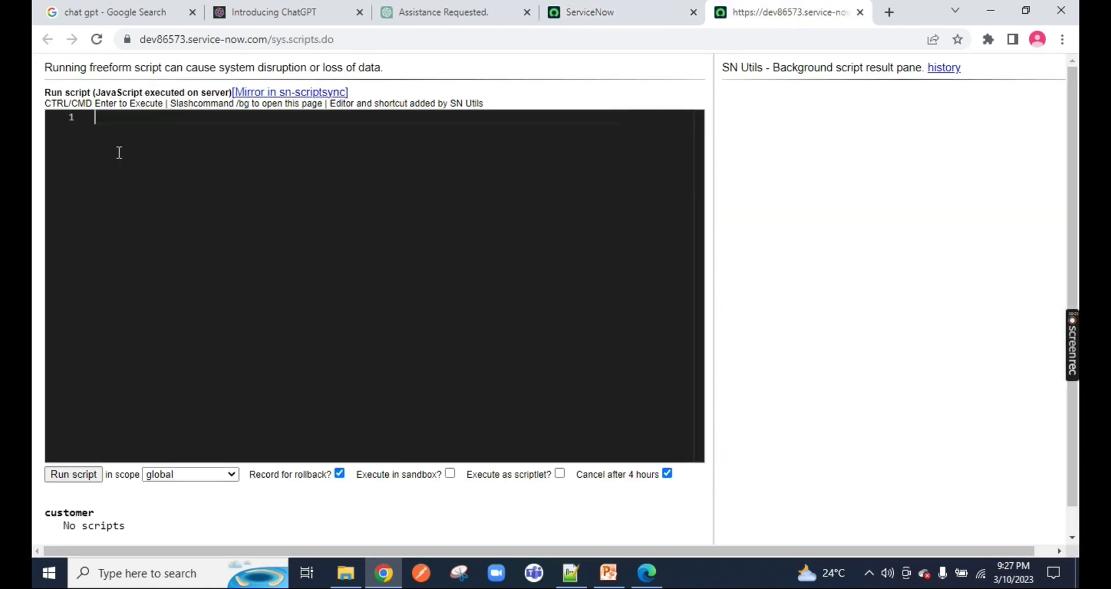
Step: Paste and run the script, then select lines of the listed user names and emails
text(// create a new GlideRecord for the User [sys_user] table var userGr = new GlideRecord('sys_user');  // add a condition to filter out users with empty email addresses userGr.addNotNullQuery('email');  // query the GlideRecord to retrieve matching records userGr.query();  // loop through each record and print the user's name and email address while (userGr.next()) {   gs.info('User: ' + userGr.name + ', Email: ' + userGr.email); })
click(73, 475)
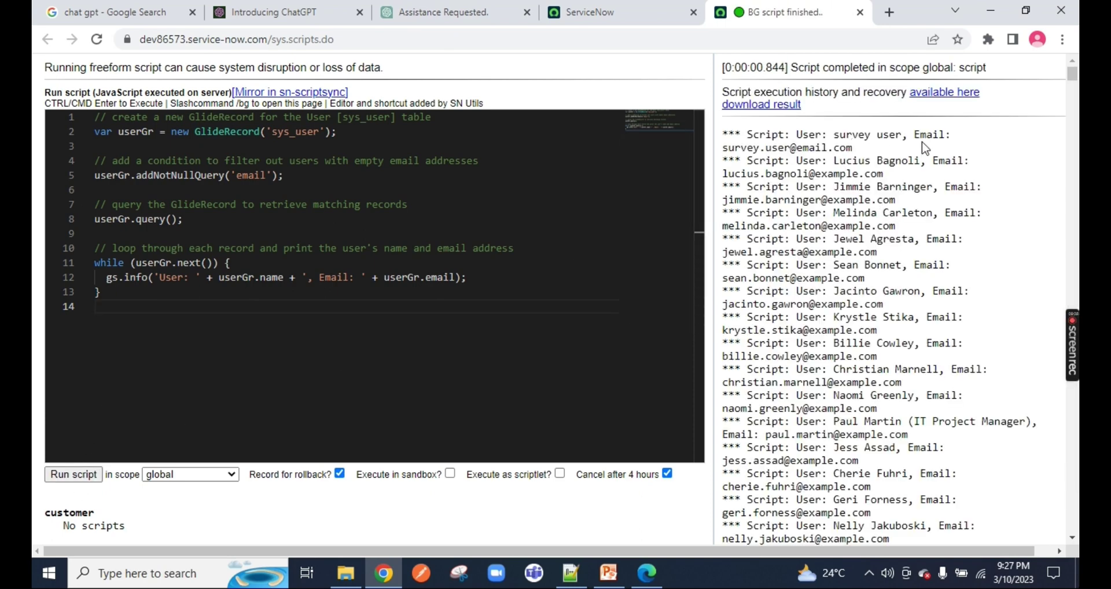
drag(890, 149, 724, 166)
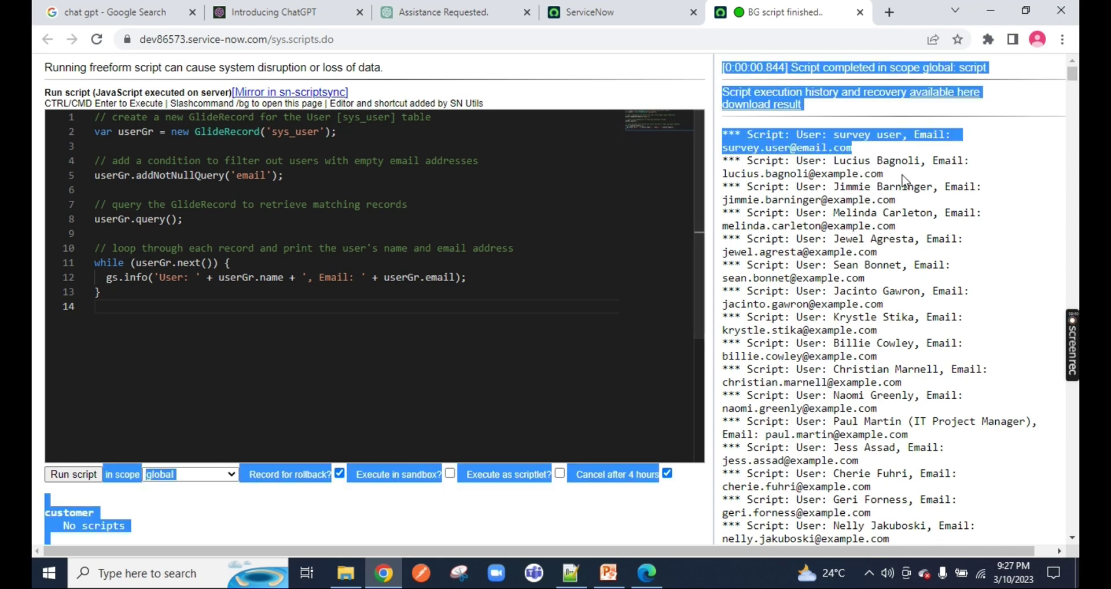
drag(889, 174, 751, 187)
drag(907, 200, 762, 200)
Step: Scroll through the rest of the user output and switch back to the ChatGPT conversation
scroll(840, 214, down, 15)
scroll(848, 241, down, 5)
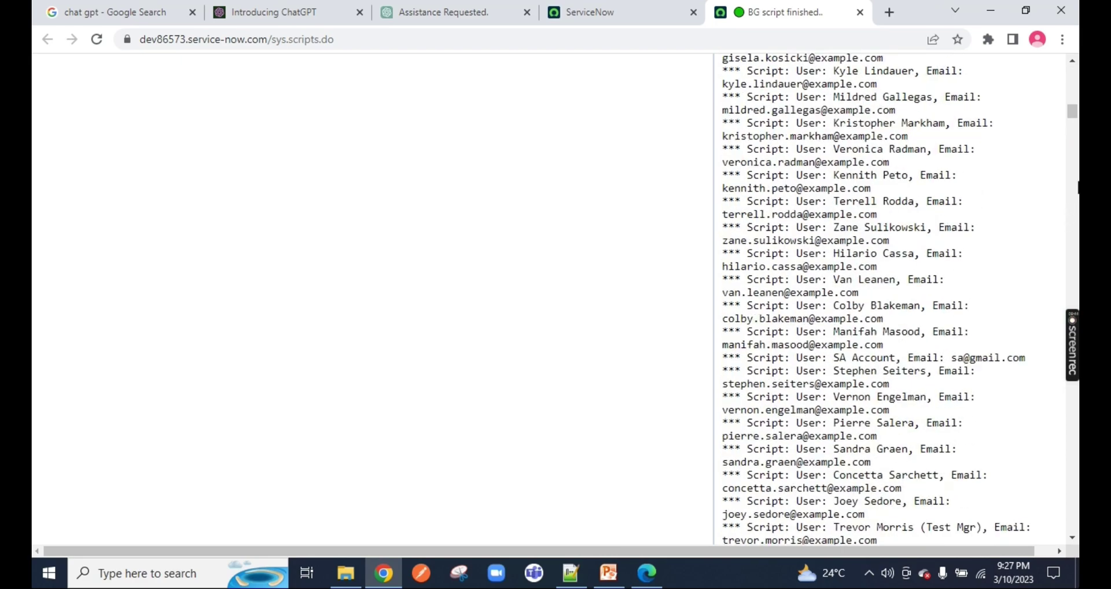
drag(1073, 112, 1073, 72)
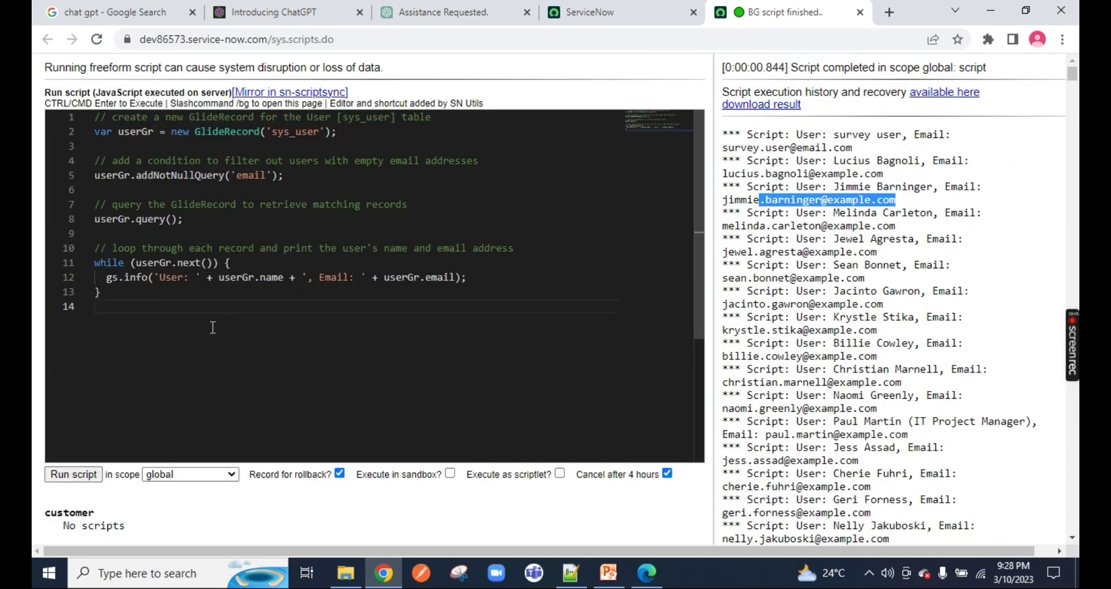
click(457, 12)
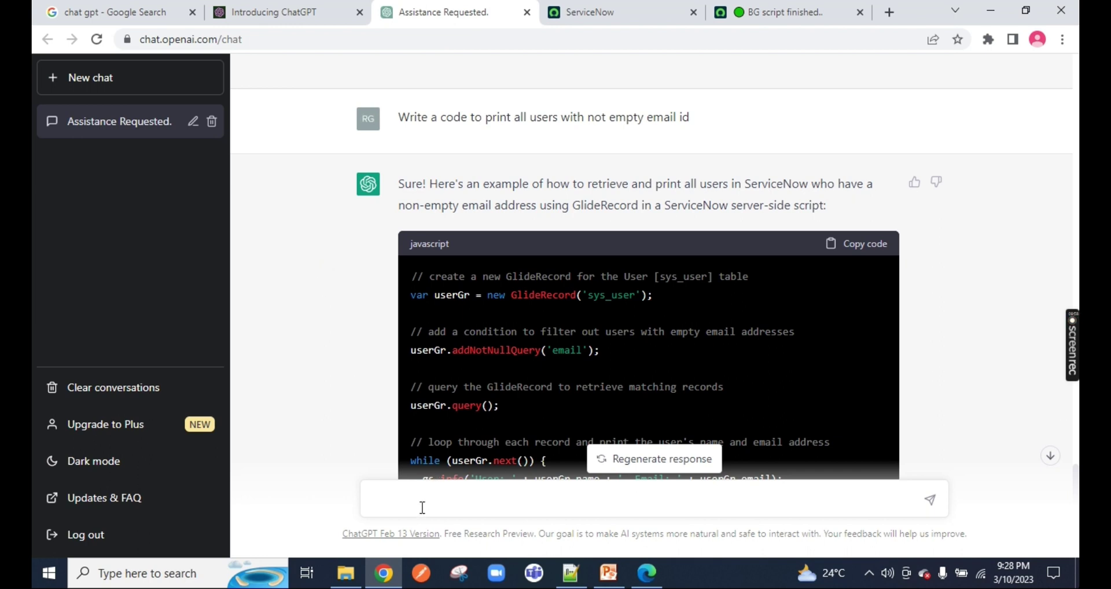
Step: Ask ChatGPT 'How to learn servicenow' and let the numbered list of learning steps stream
text(How to learn servicenow)
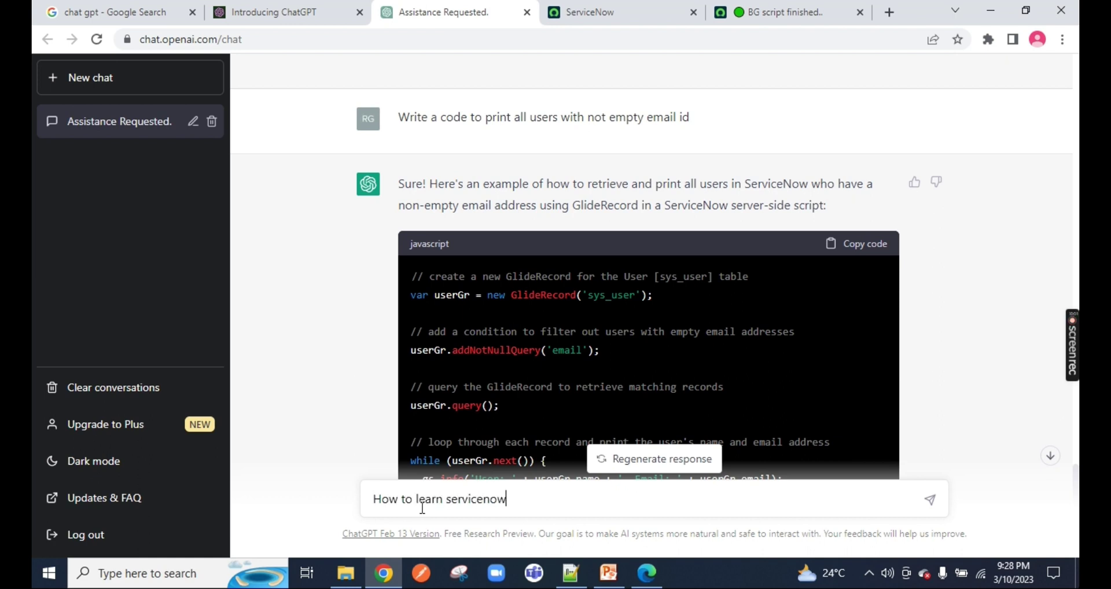
key(Return)
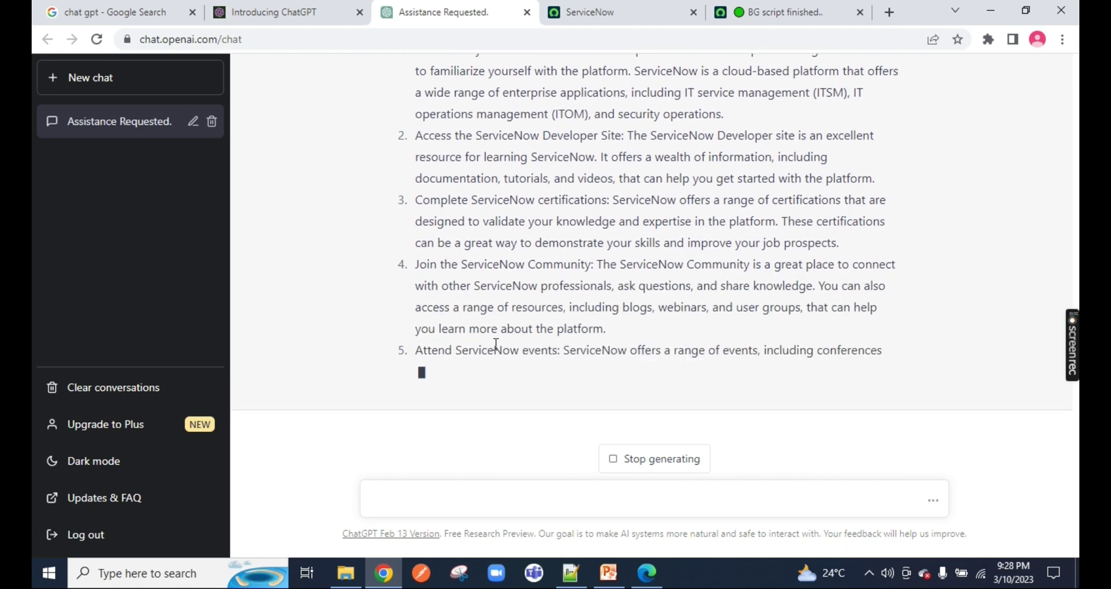
Step: Stop the learning-ServiceNow reply at step 6 and ask 'who invented you'
click(671, 457)
text(wh)
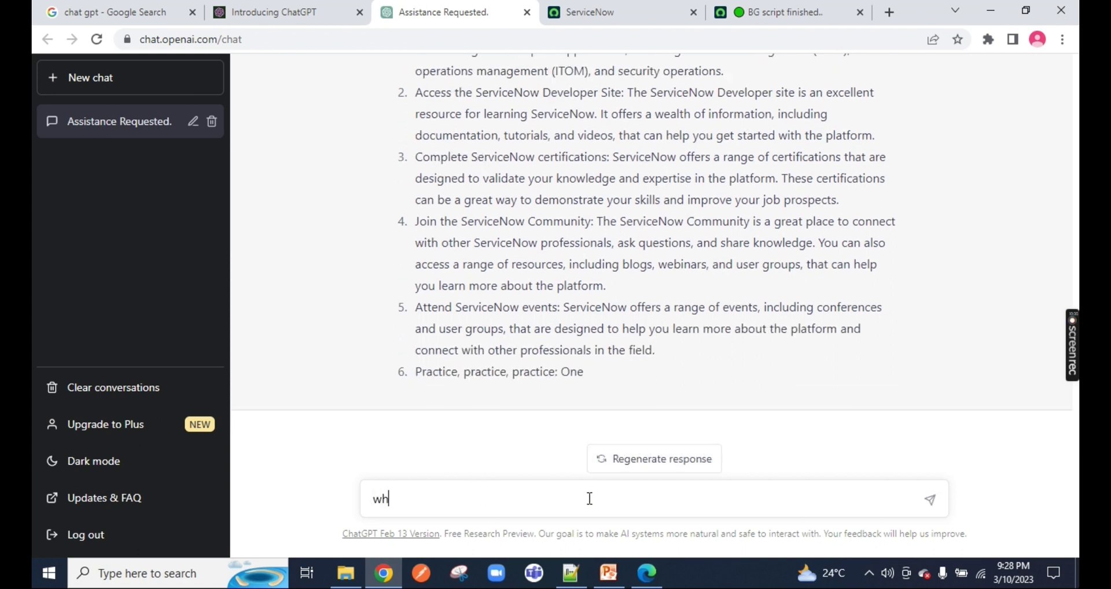
text(o envted)
key(BackSpace)
key(BackSpace)
text(invented you)
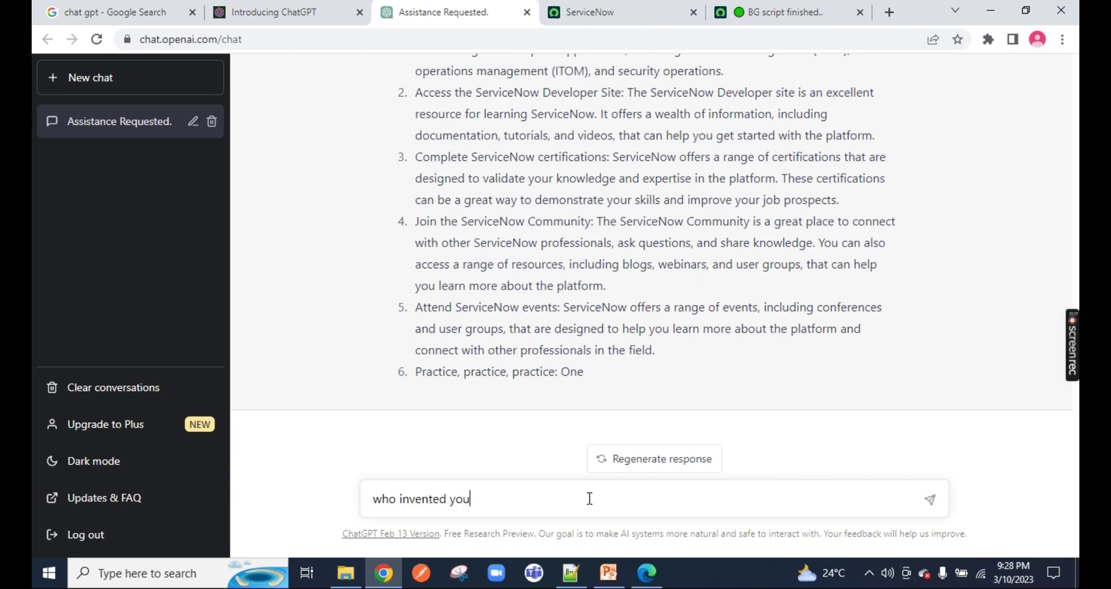
key(Return)
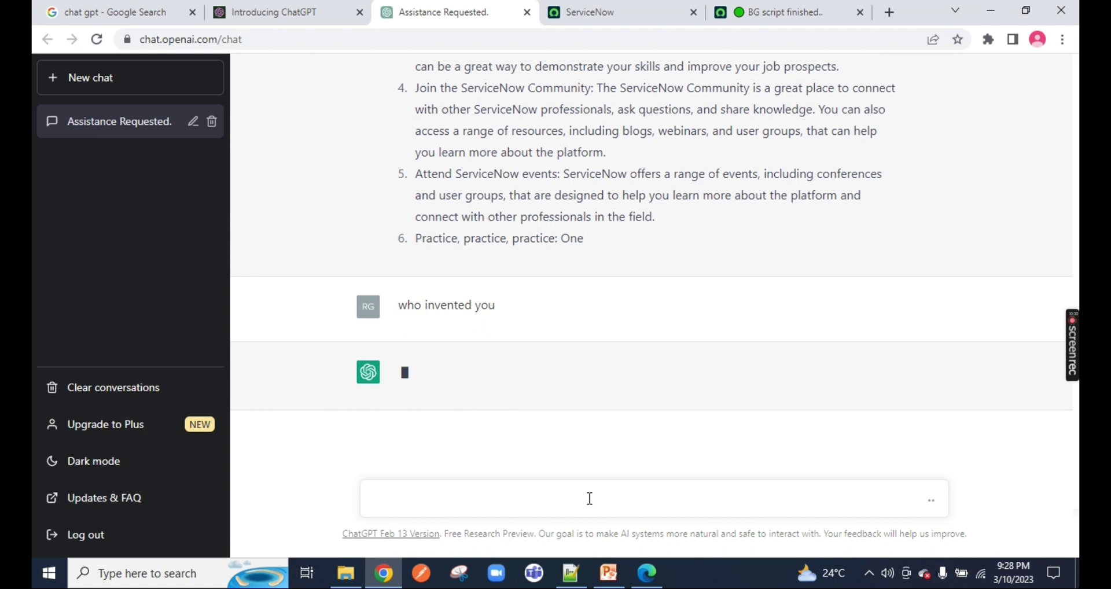